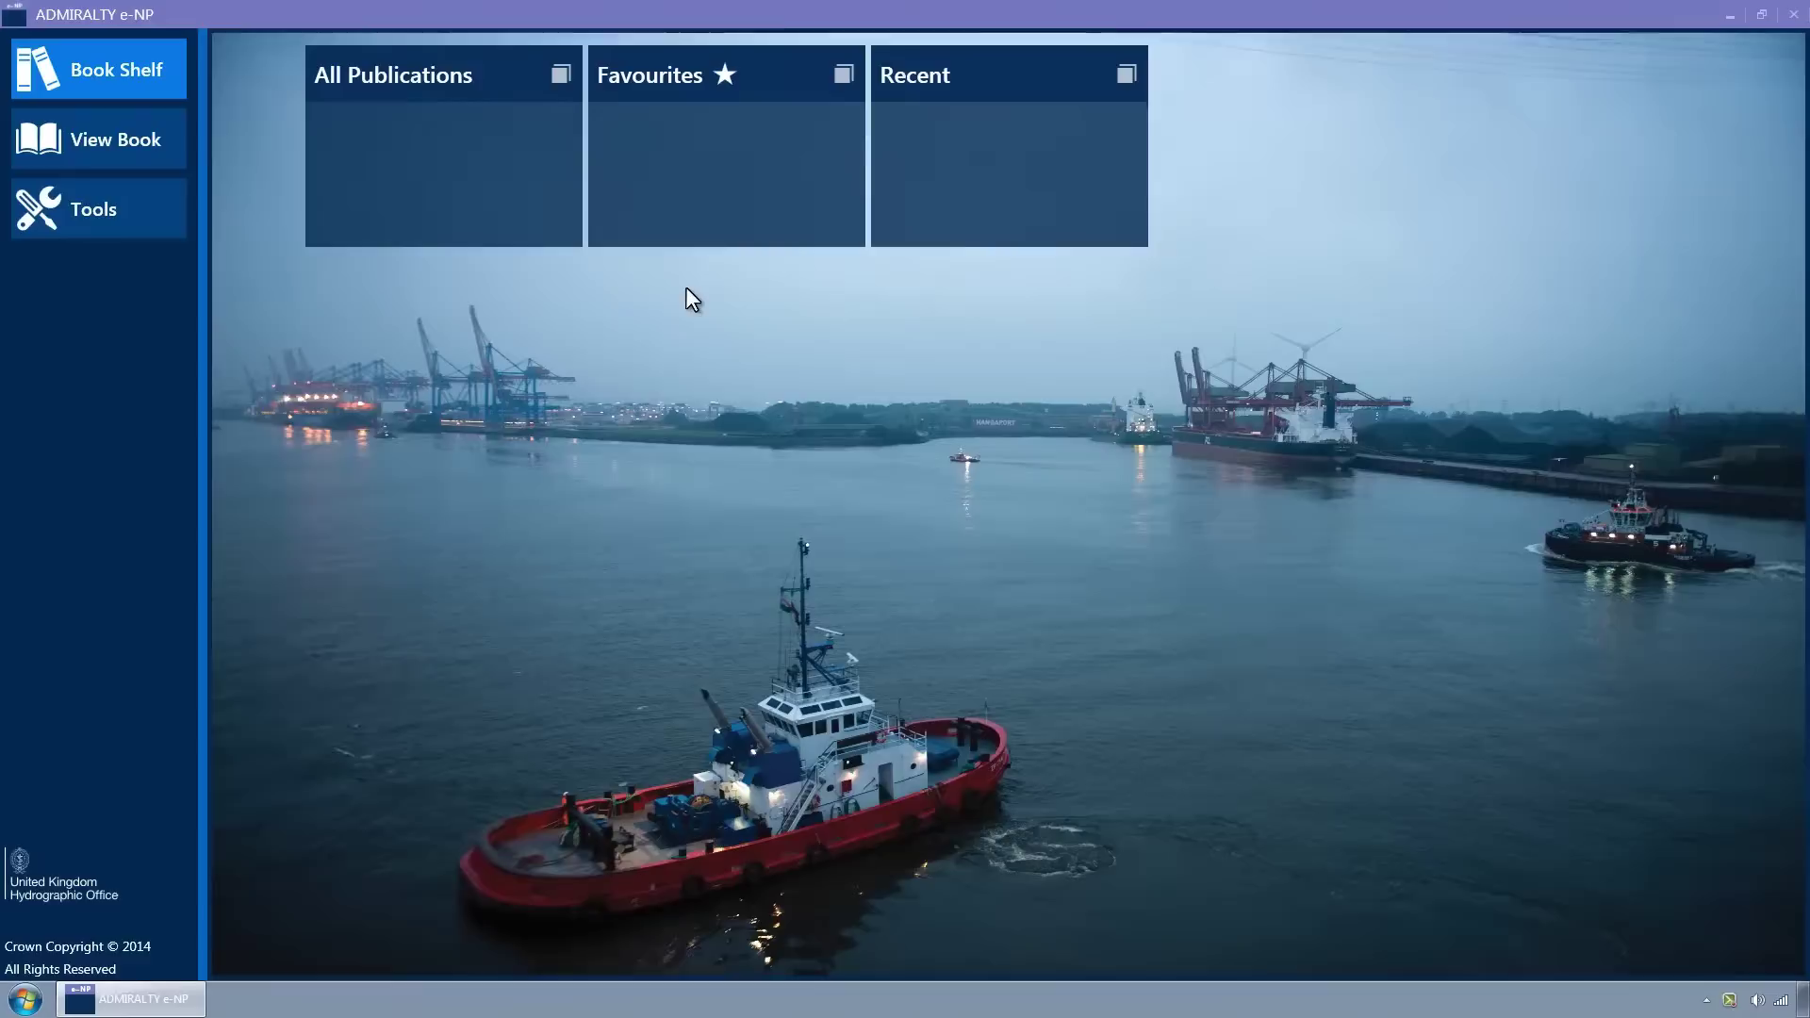
Expand the All Publications list and select e-NP28 Dover Strait Pilot
left_click(431, 74)
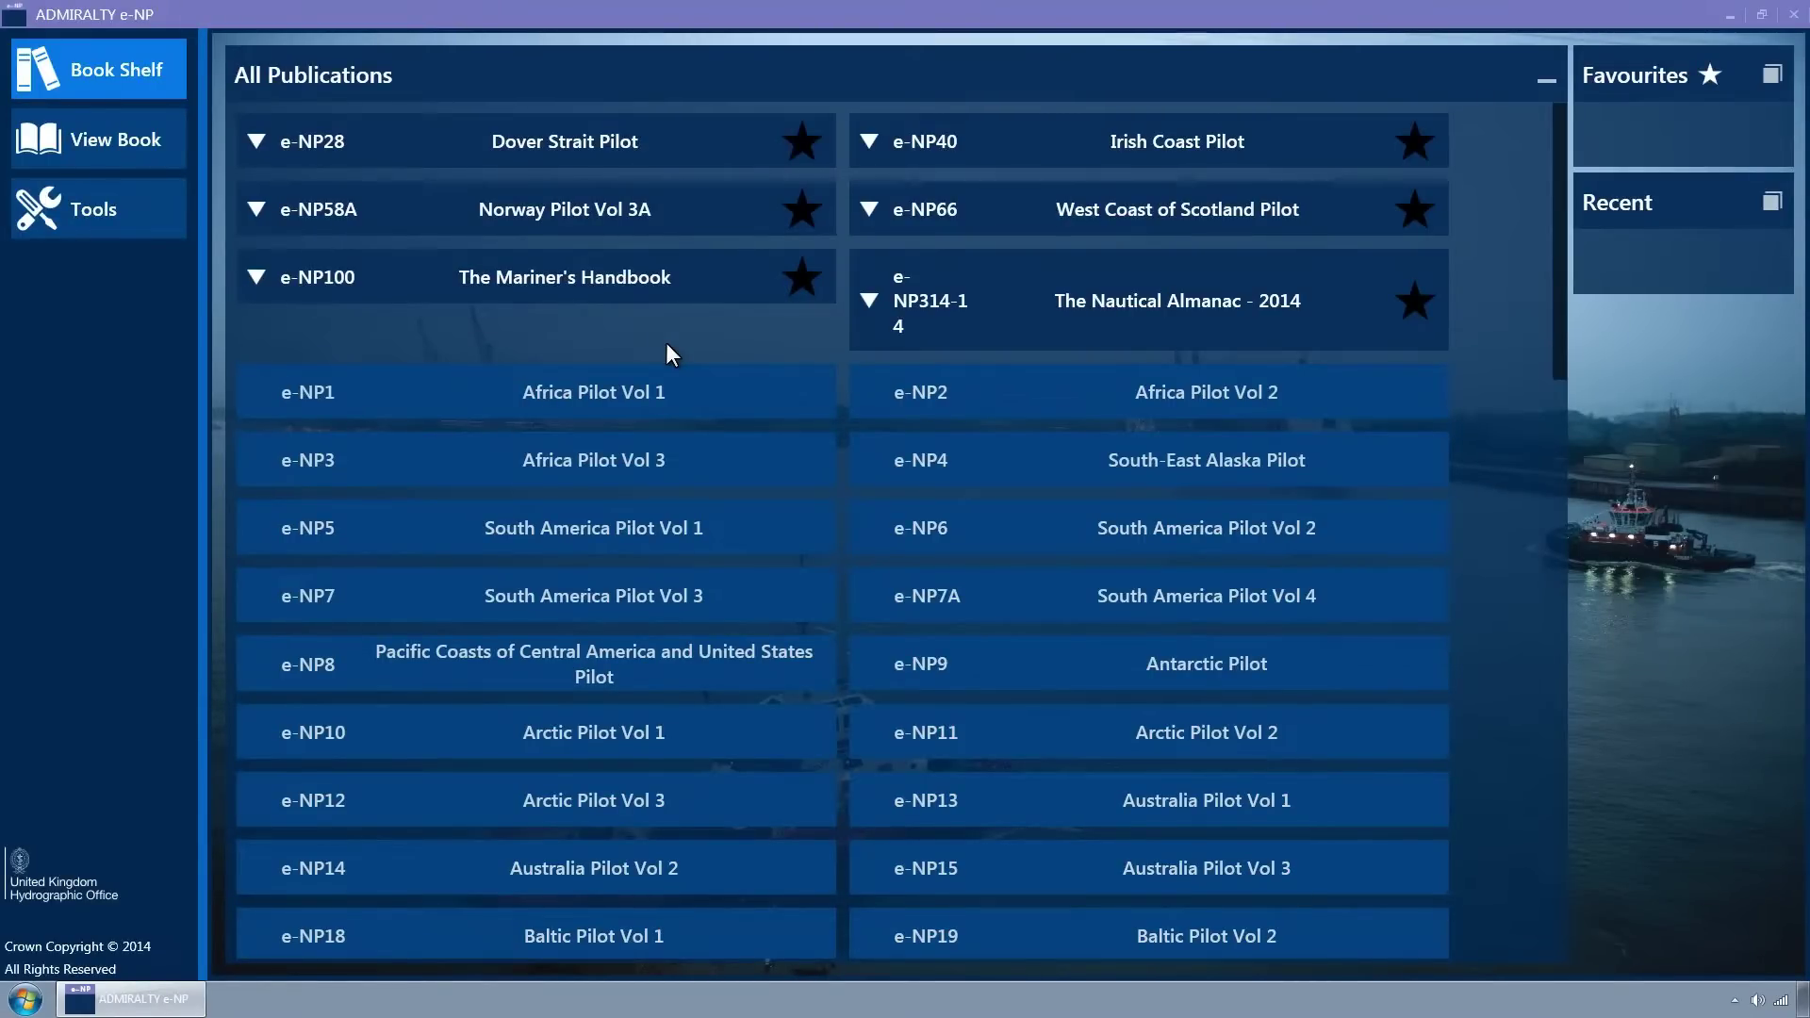
left_click(624, 218)
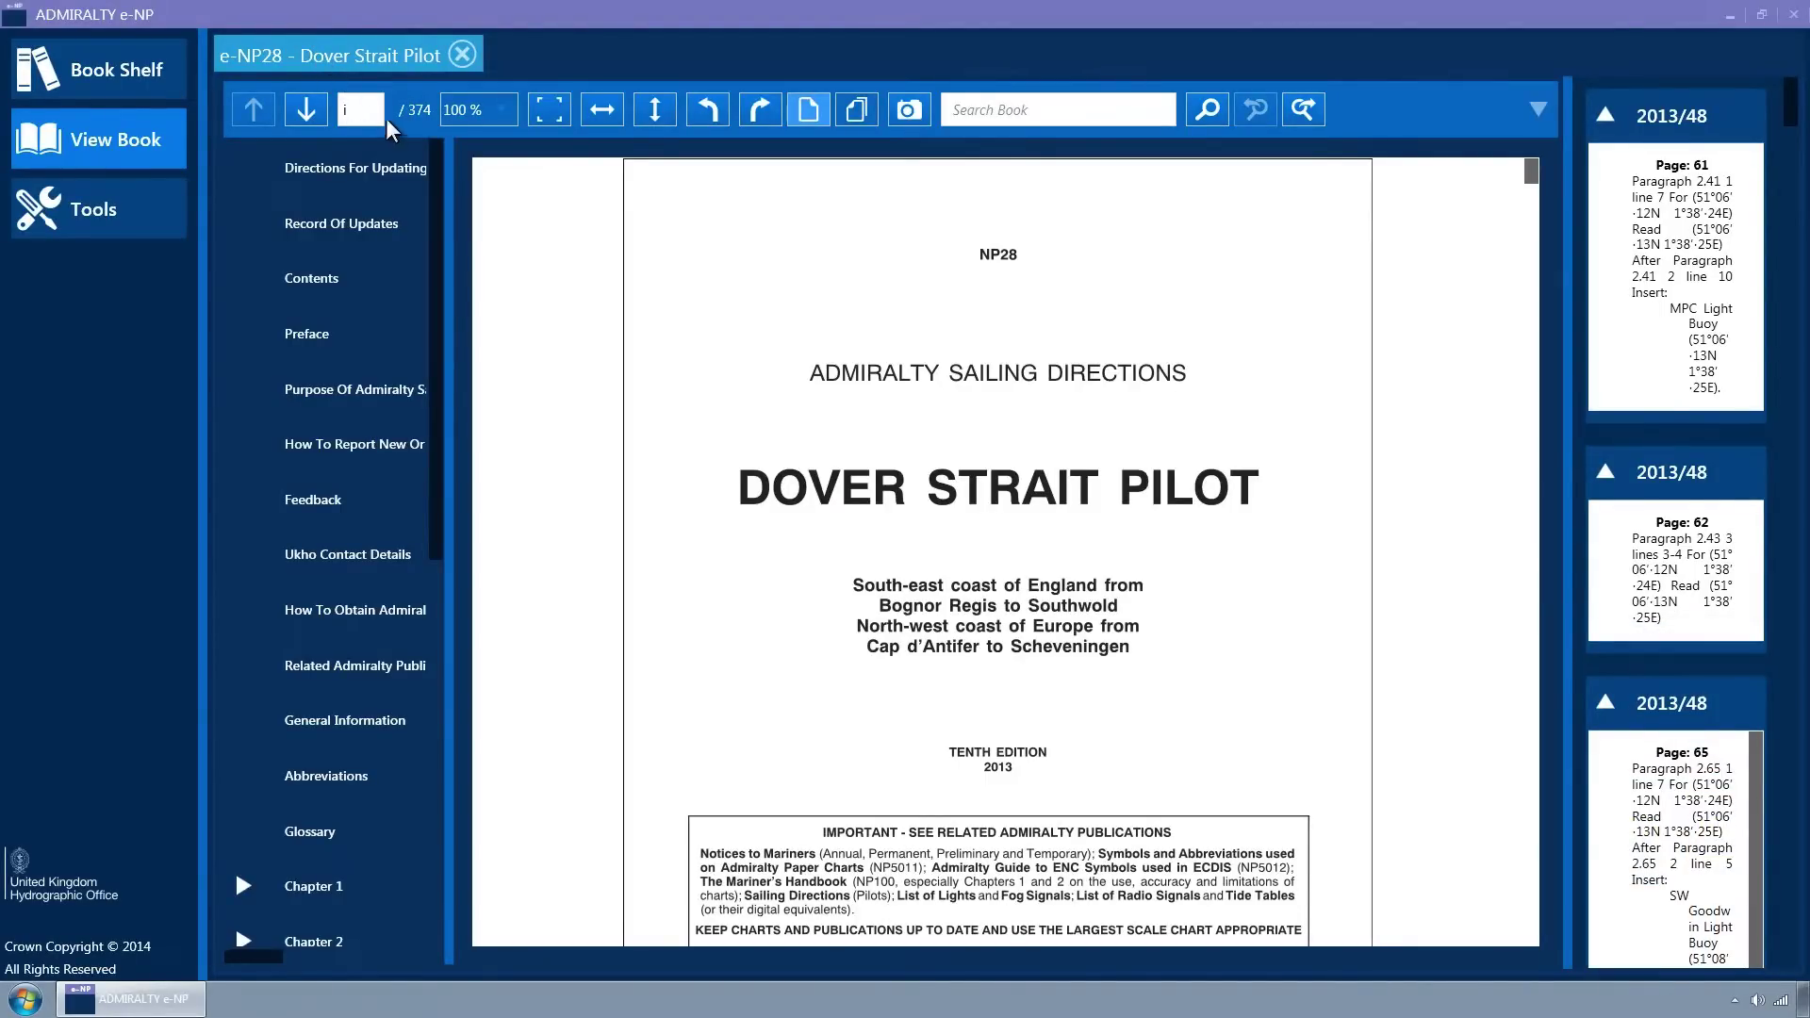
Detach the Dover Strait Pilot book view into a floating window
left_click_drag(447, 175, 1009, 506)
Drag the splitters so the amendments panel and contents list show full titles
left_click_drag(437, 395, 444, 525)
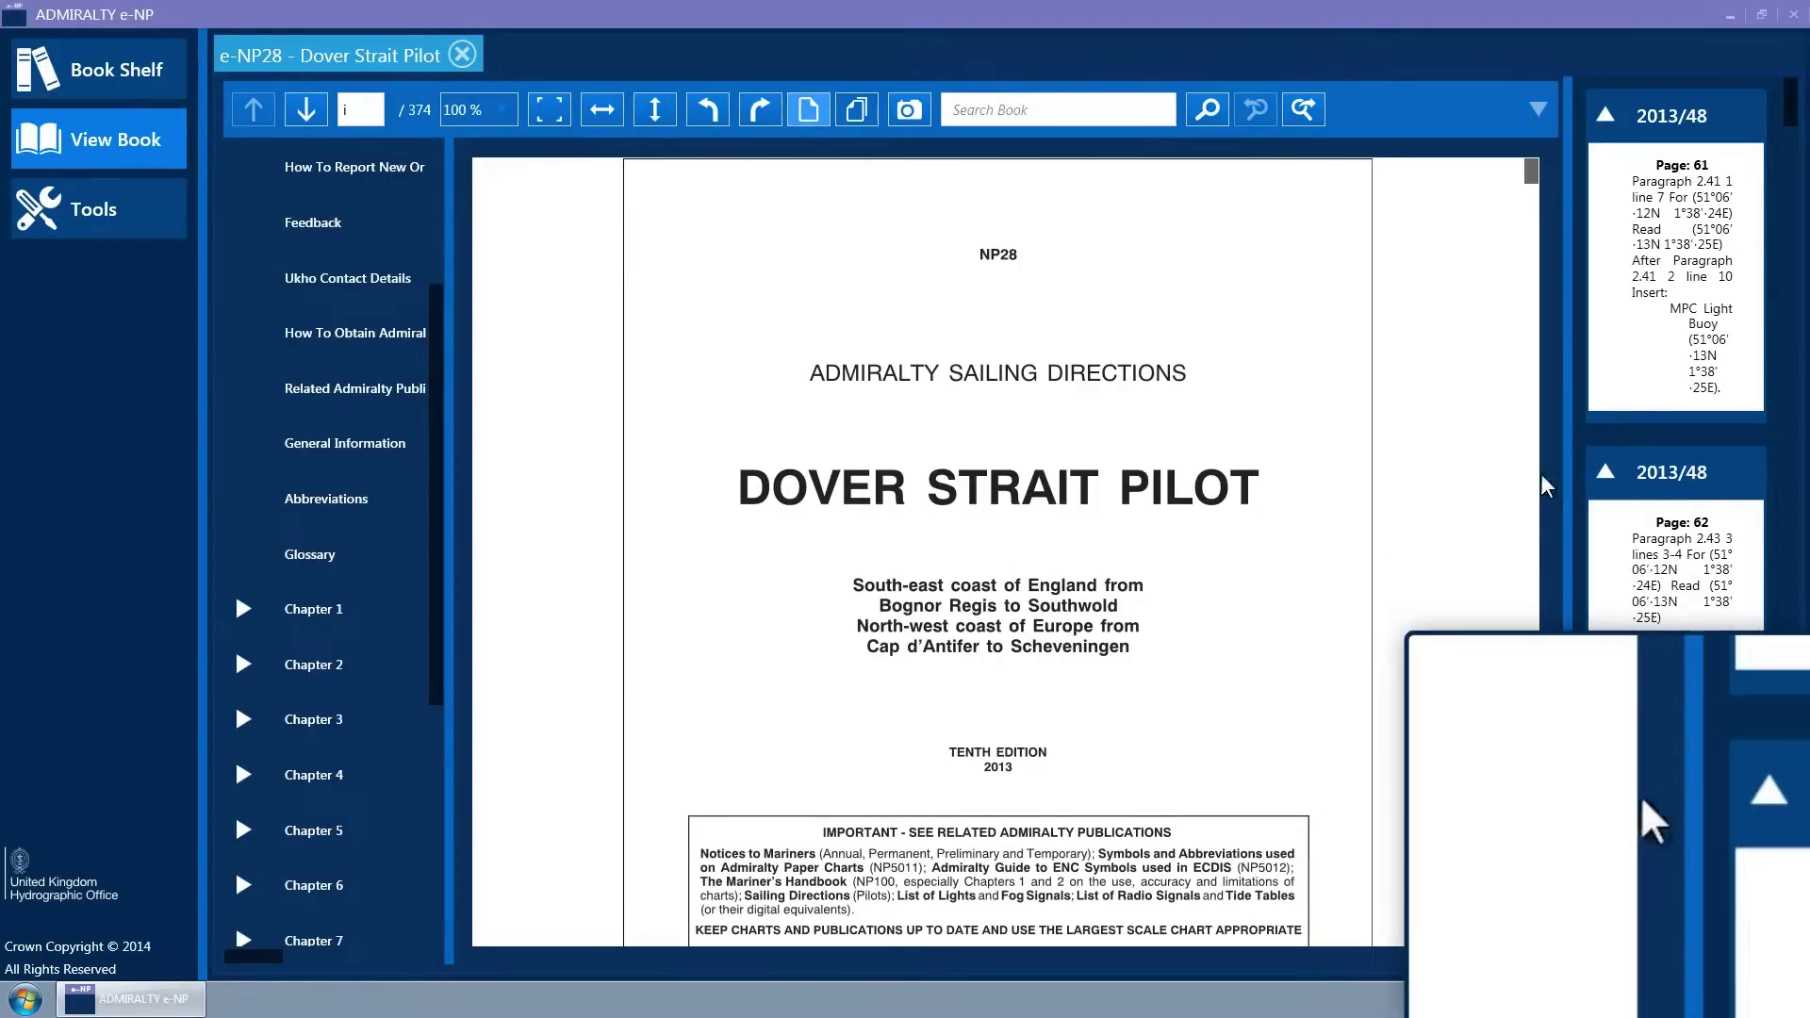
mouse_move(1553, 475)
left_mouse_down()
mouse_move(1434, 489)
mouse_move(1551, 486)
mouse_move(1522, 487)
left_mouse_up()
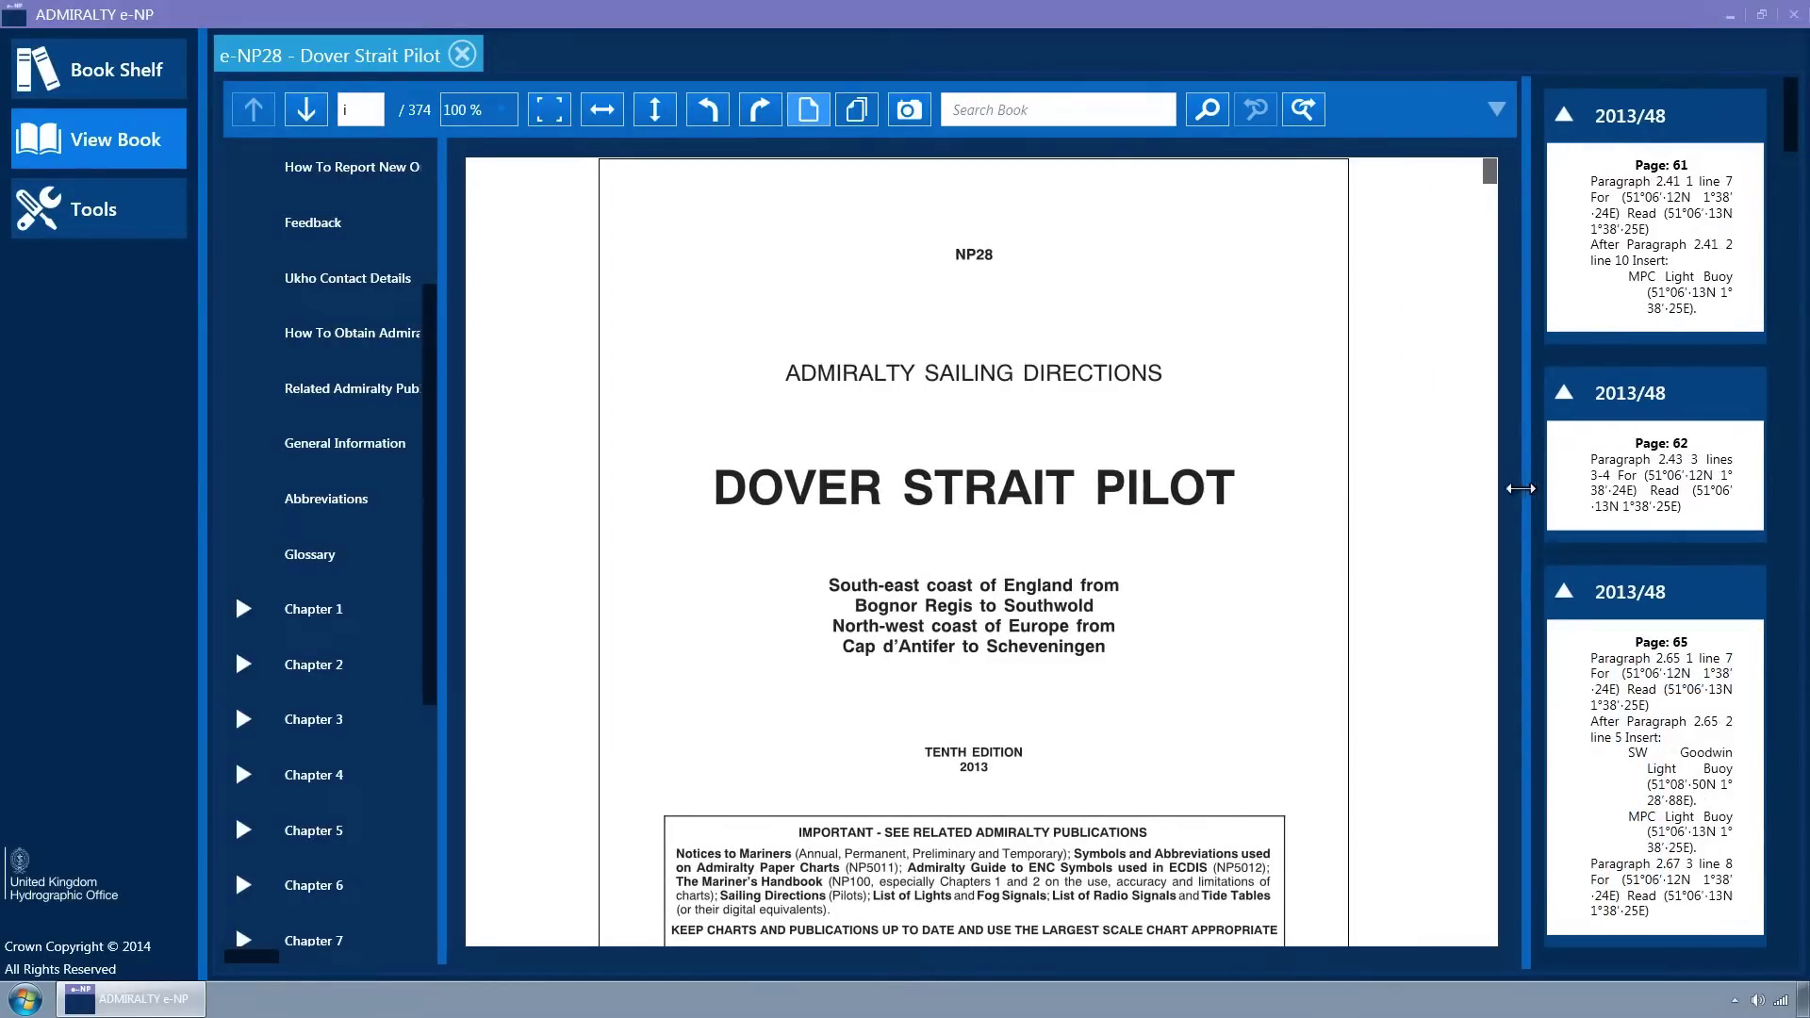
left_click_drag(440, 537, 537, 625)
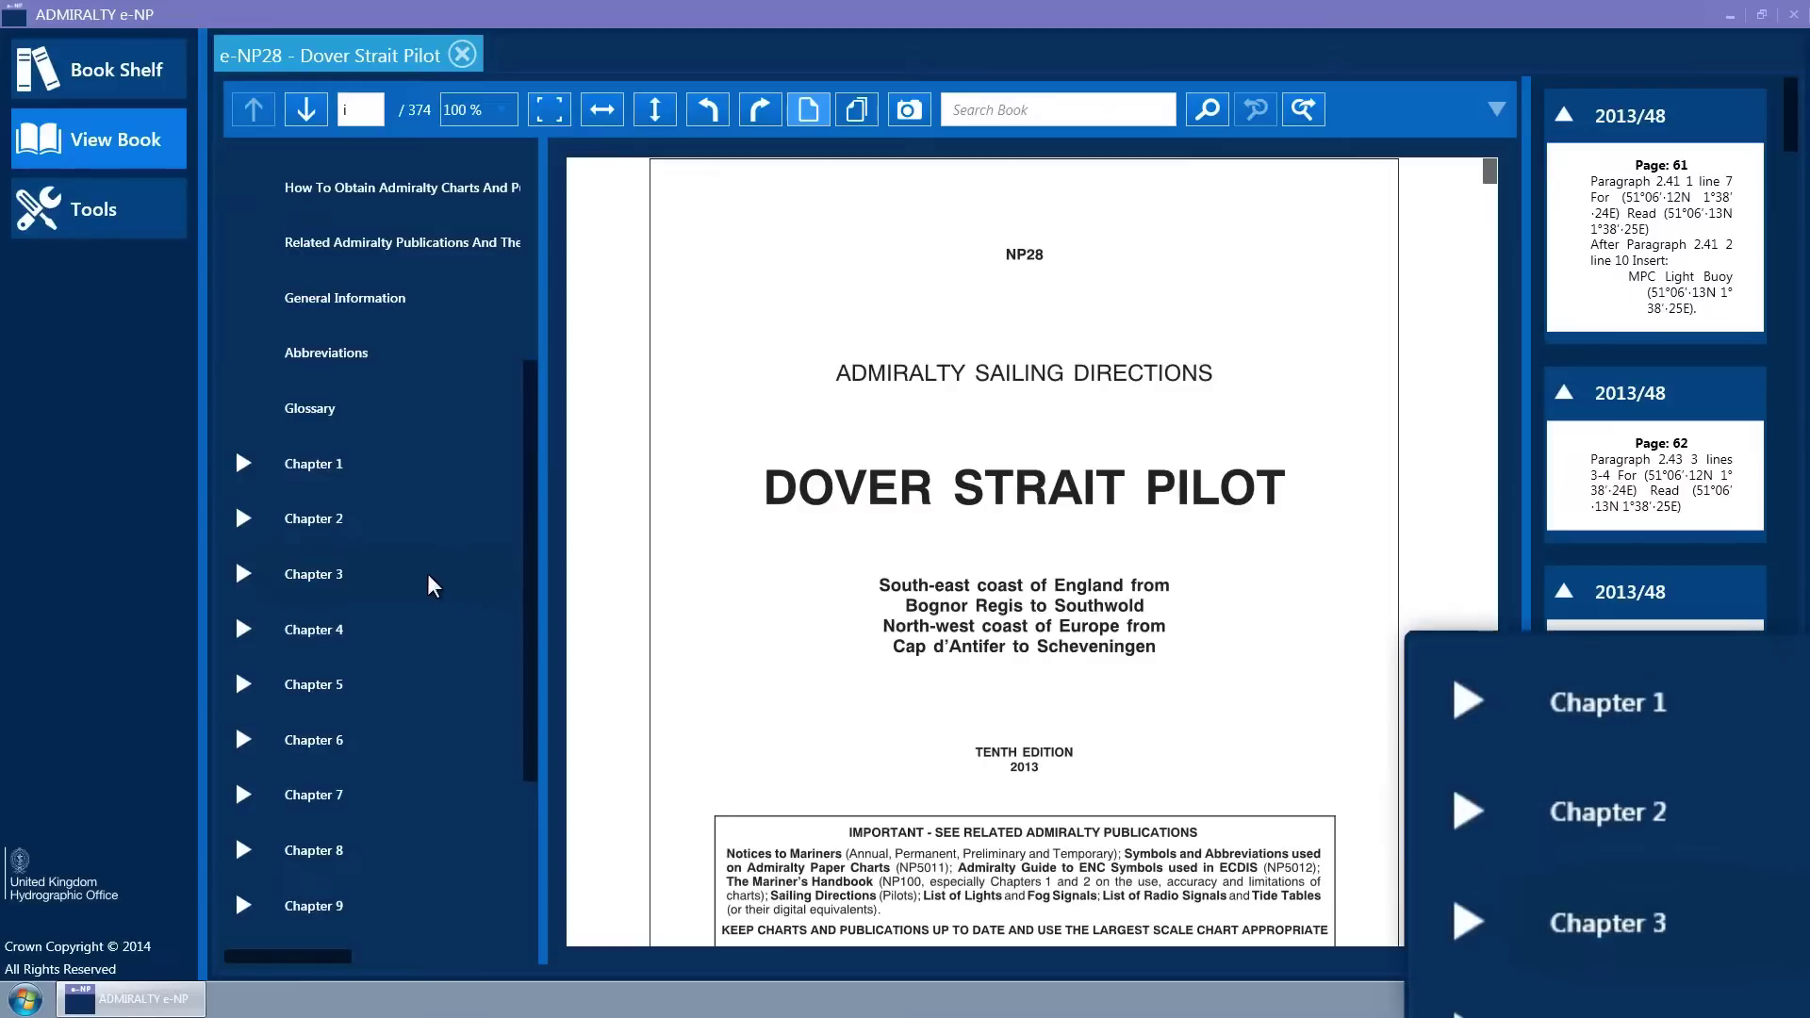
Expand Chapter 1 > Navigation And Regulations > Limits Of The Book and open Area Covered
left_click(243, 463)
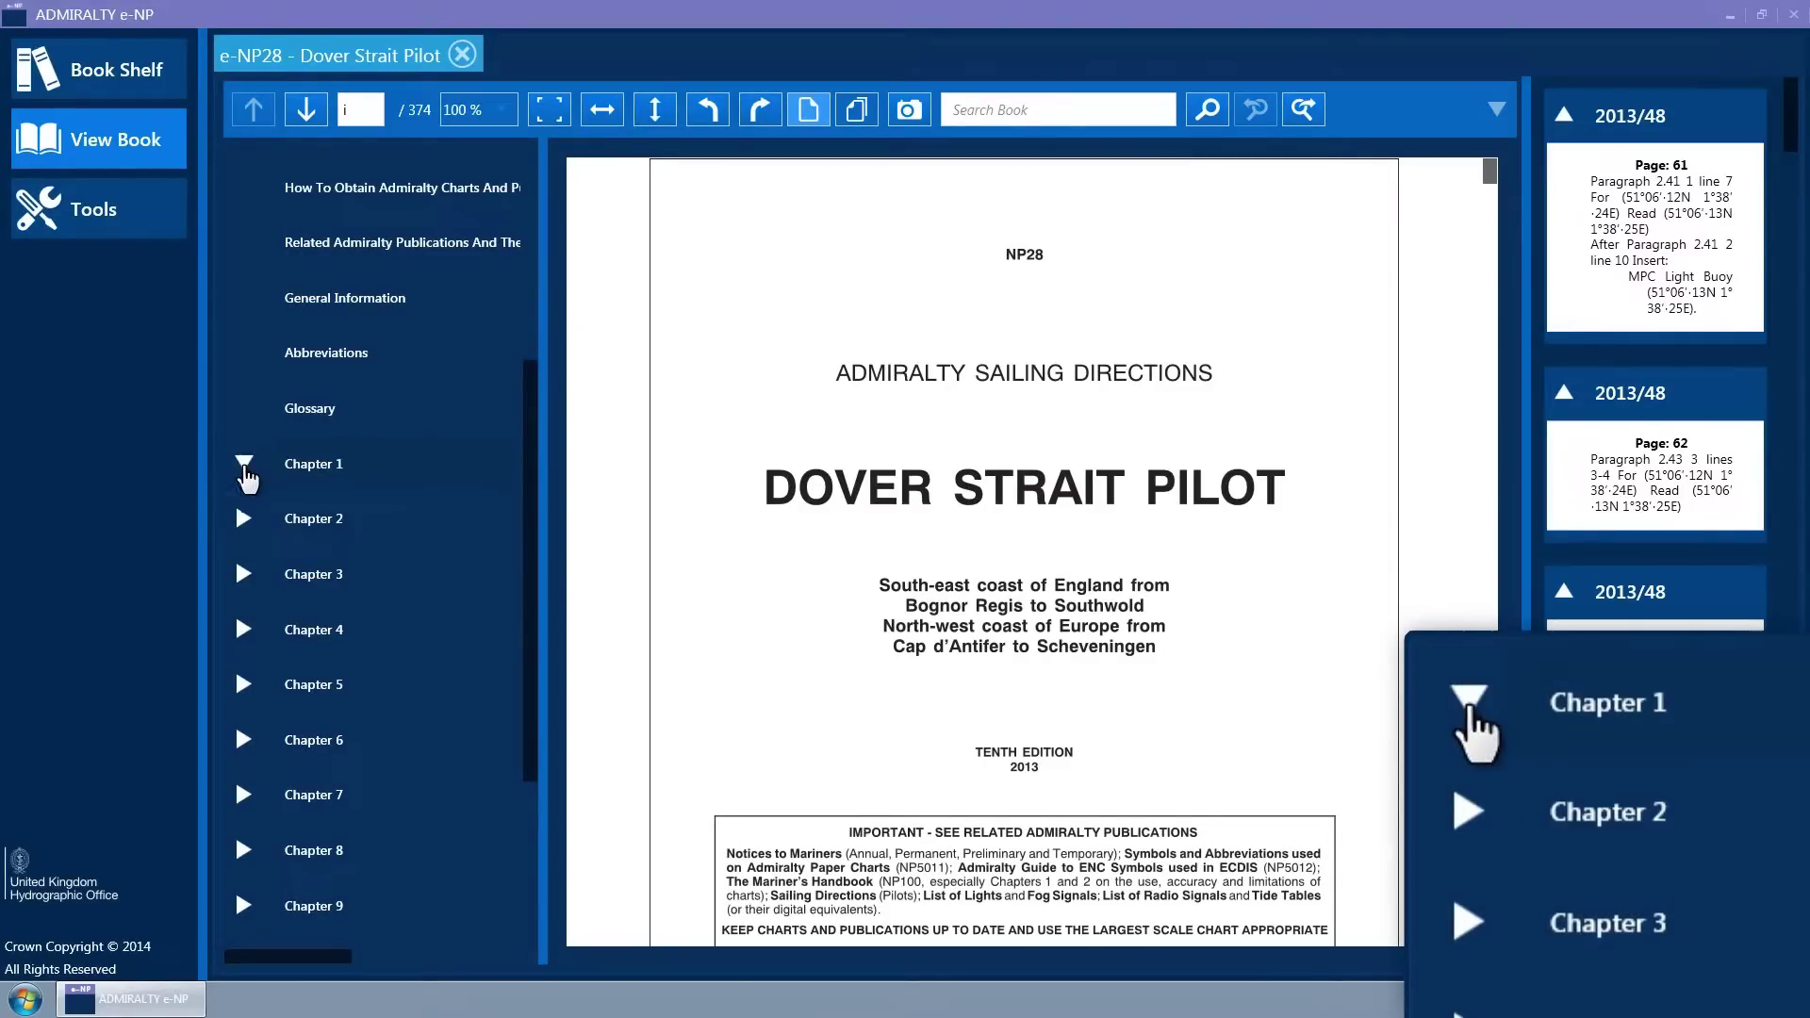
left_click(280, 518)
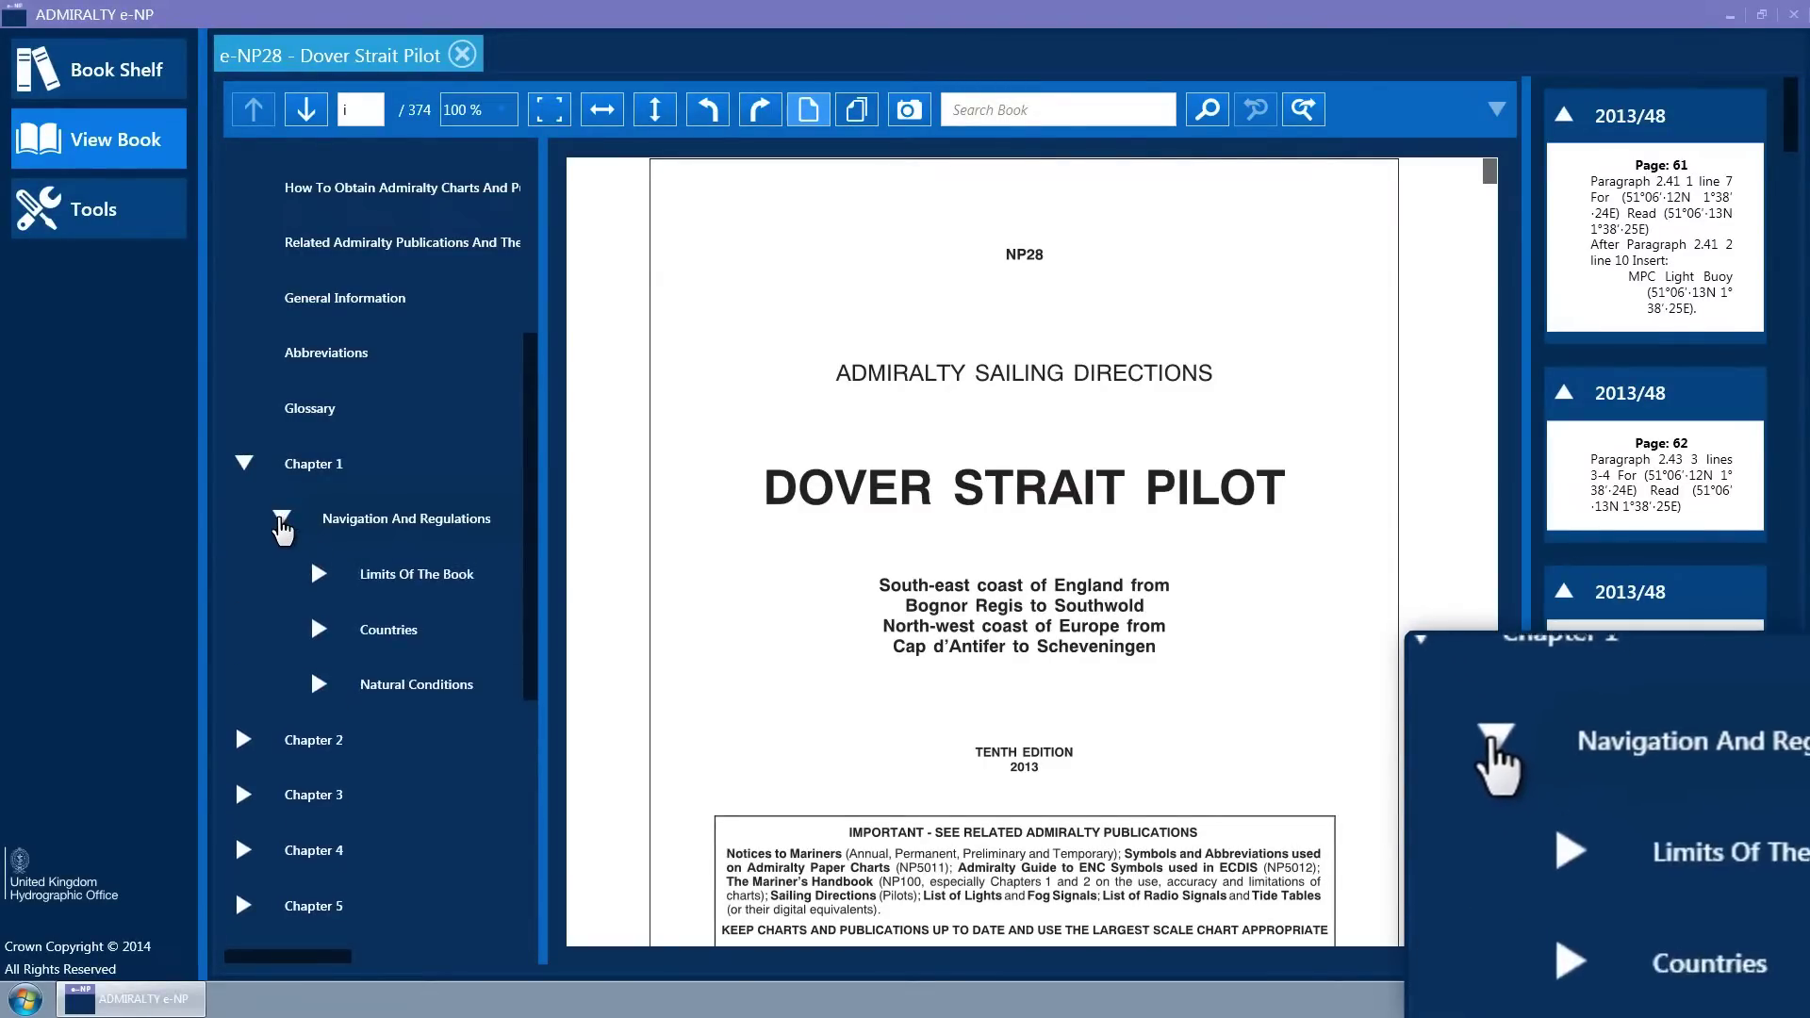
left_click(318, 574)
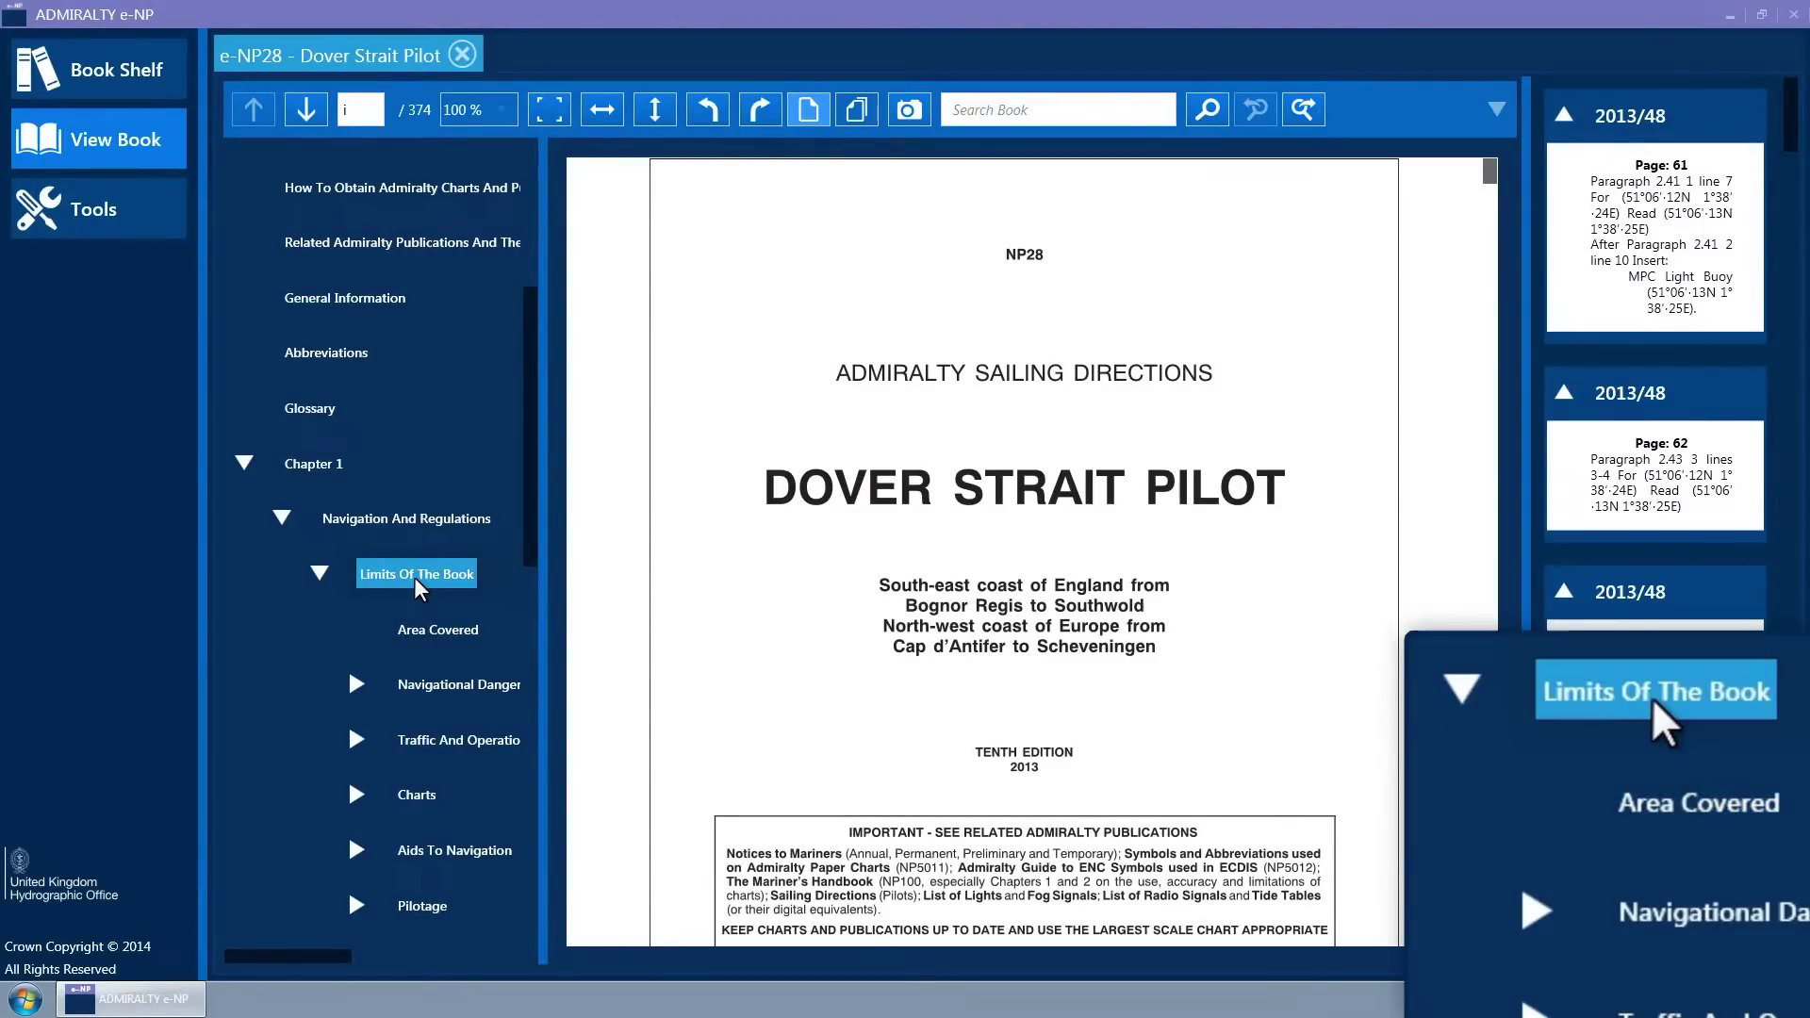
left_click(428, 632)
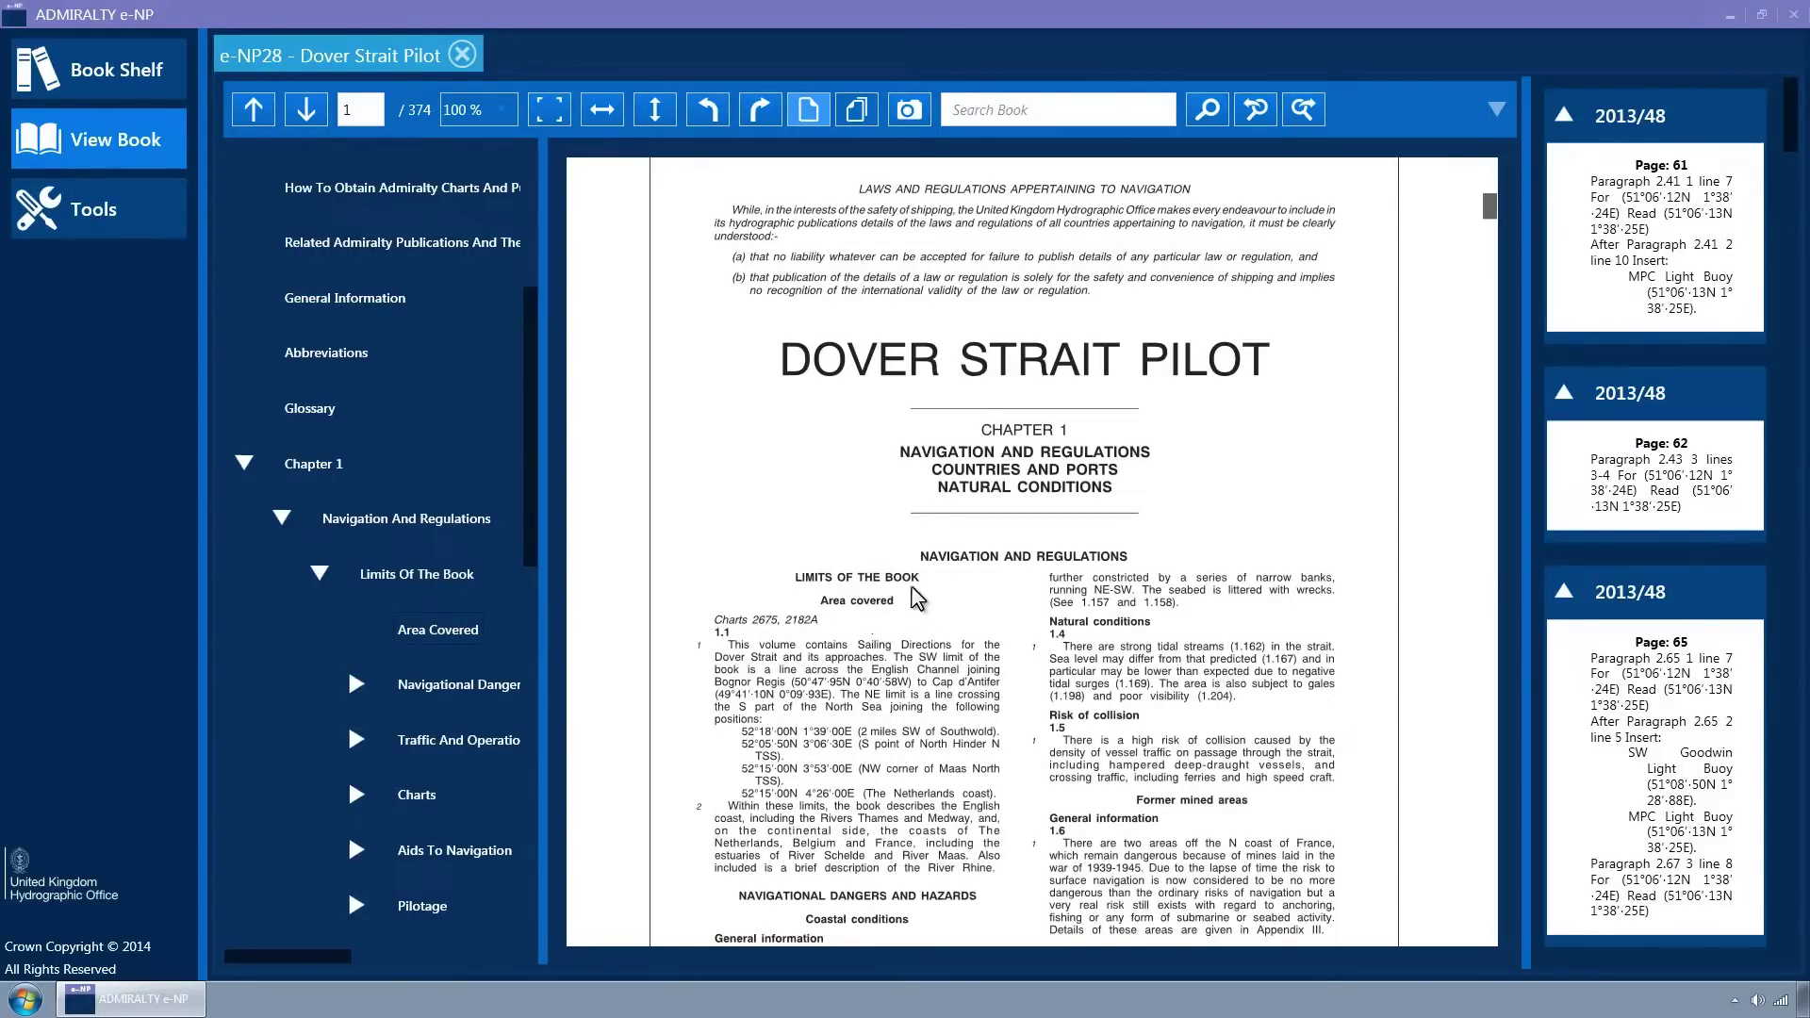
Scroll down to page 42 of 374, showing the Herstmonceux climate charts
left_click_drag(1486, 212, 1491, 283)
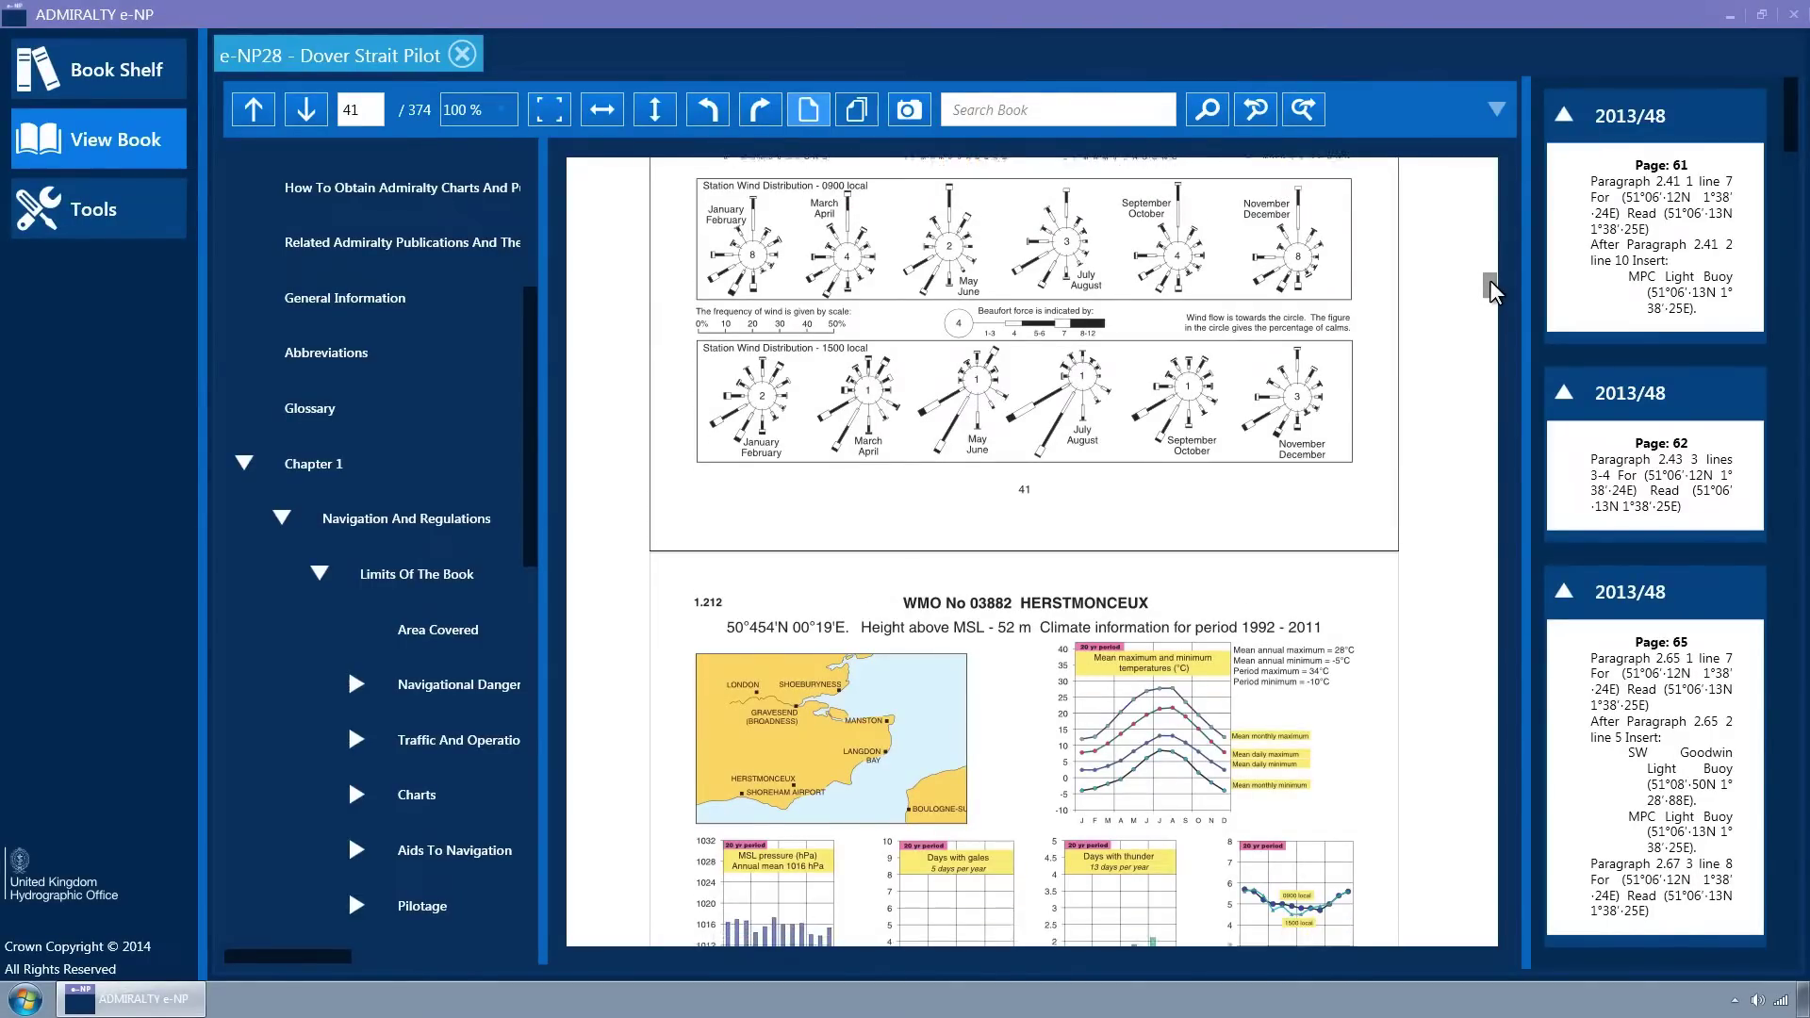
scroll(1491, 287, "down", 2)
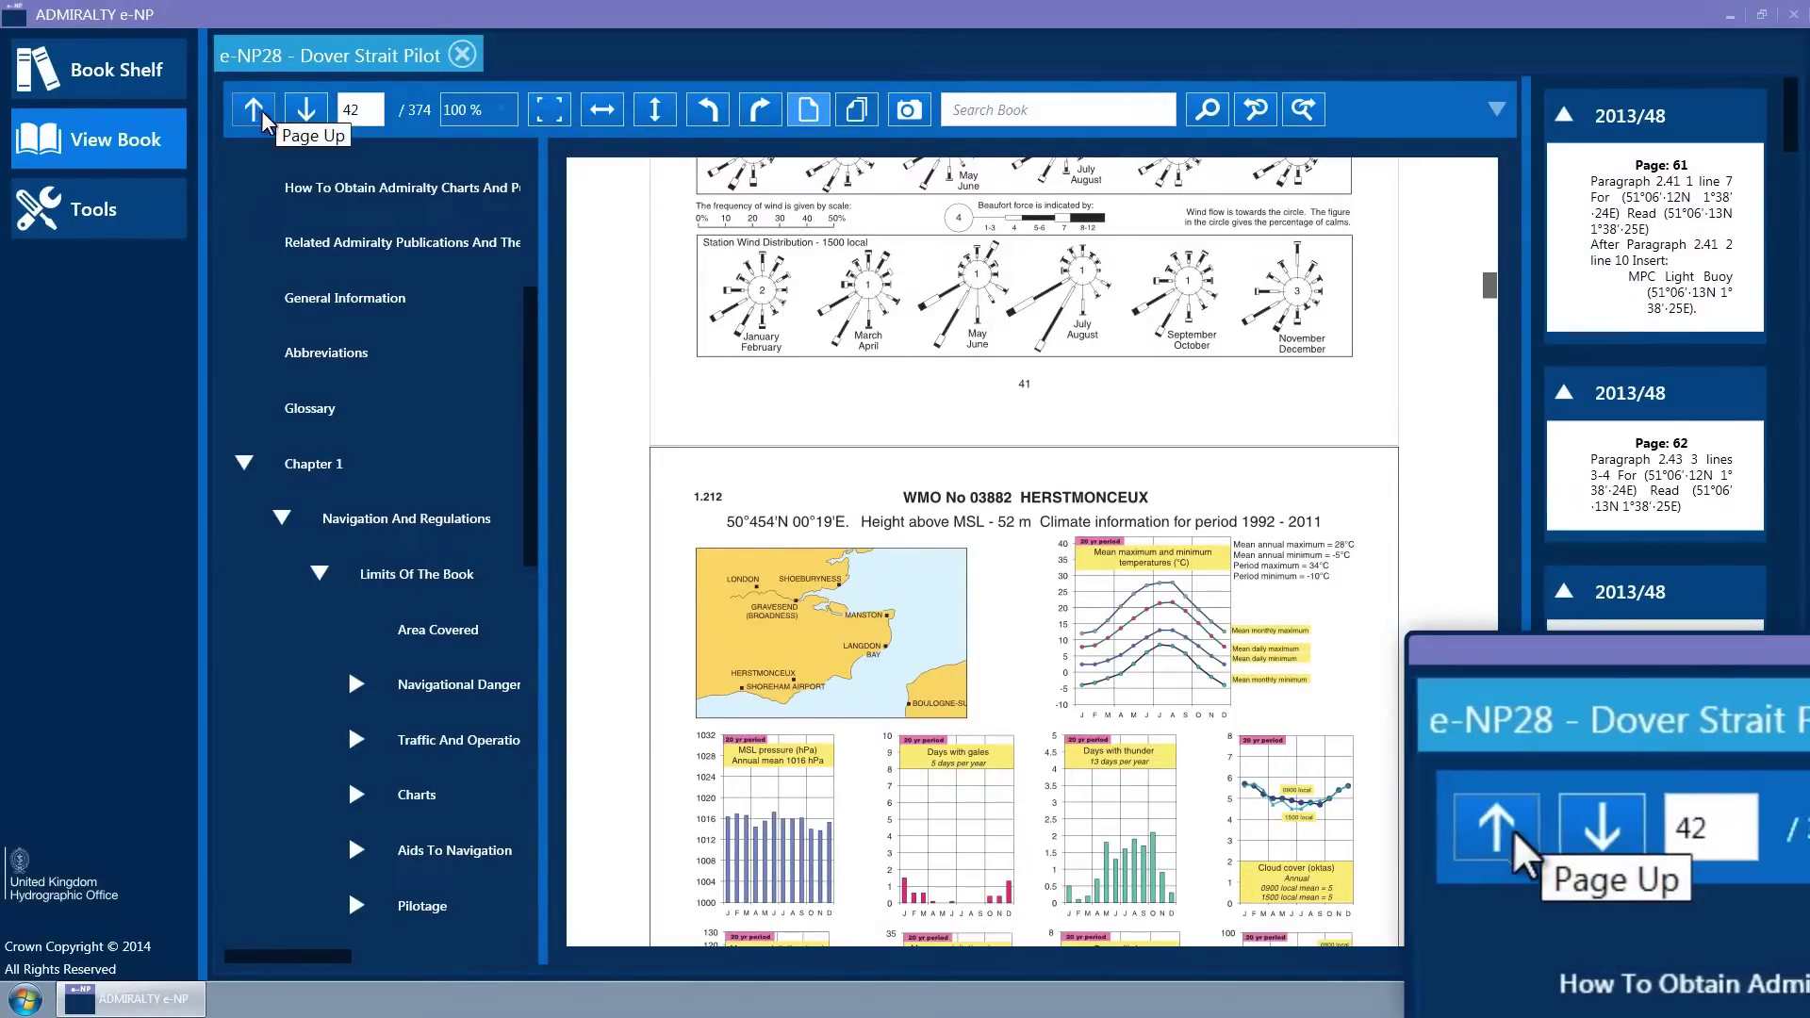
Replace 42 with 47 in the page number box to jump to page 47
left_click(345, 111)
left_click_drag(343, 111, 356, 119)
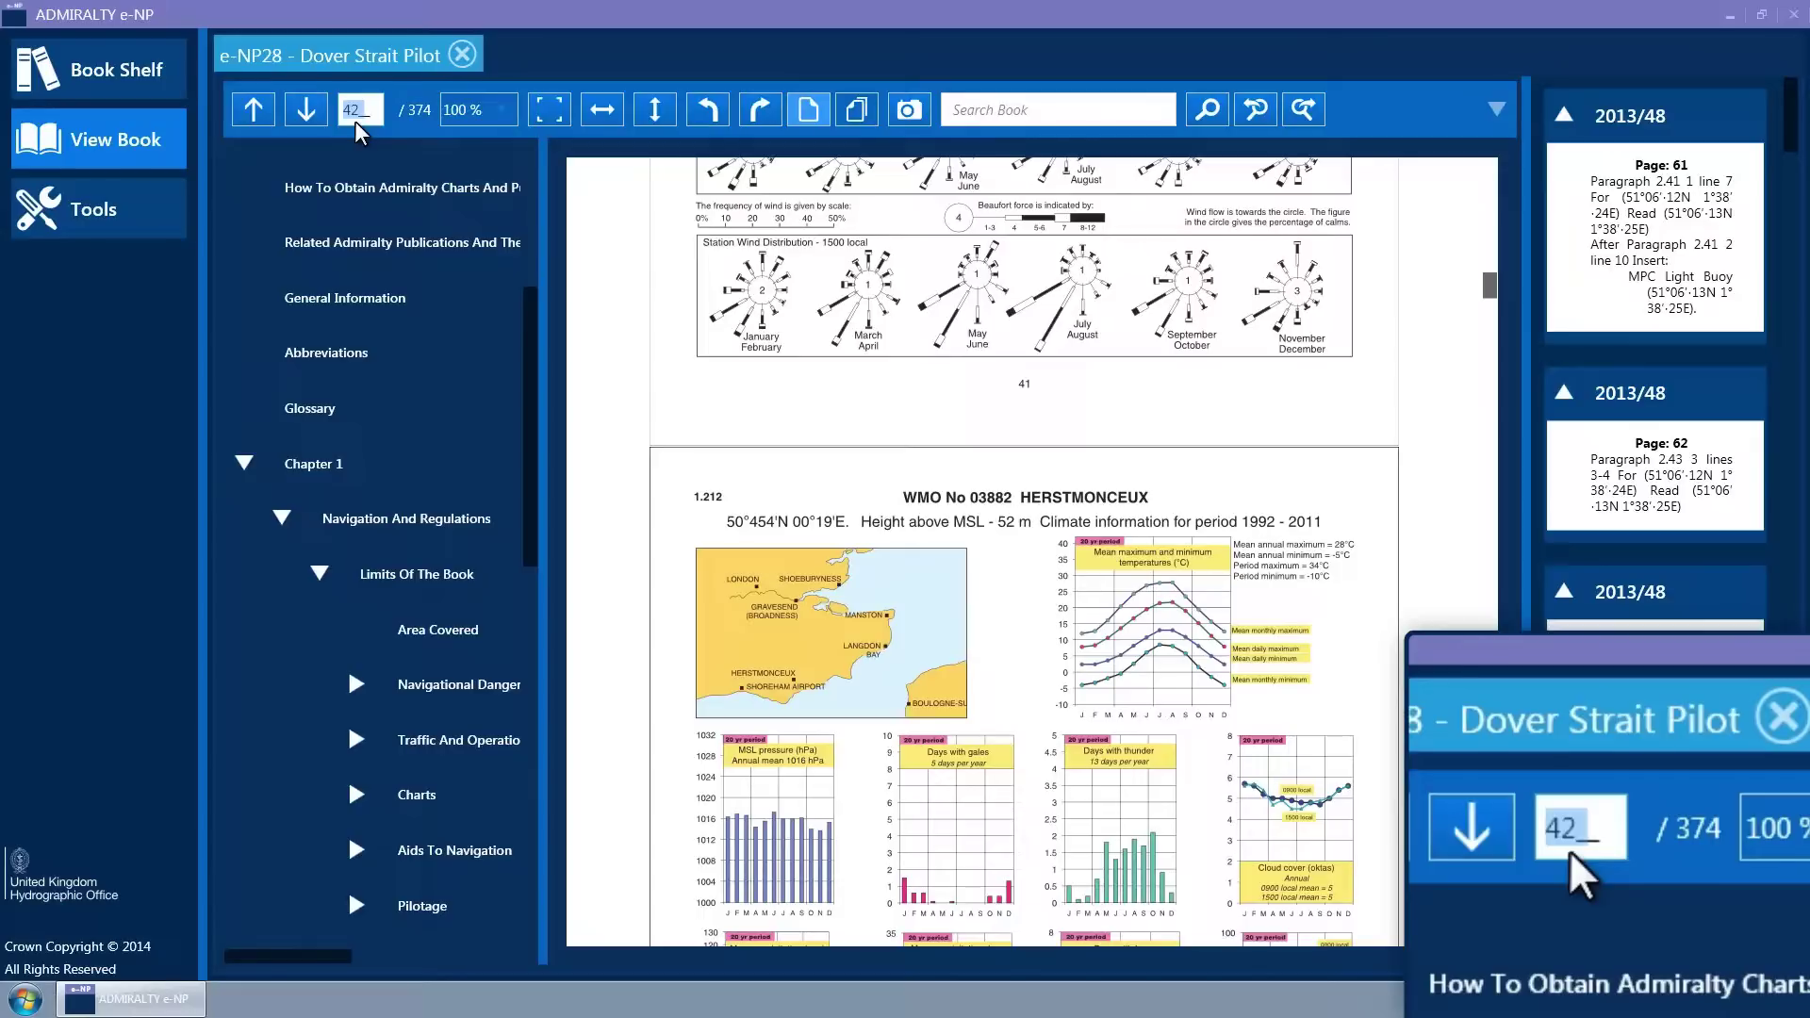
type("47")
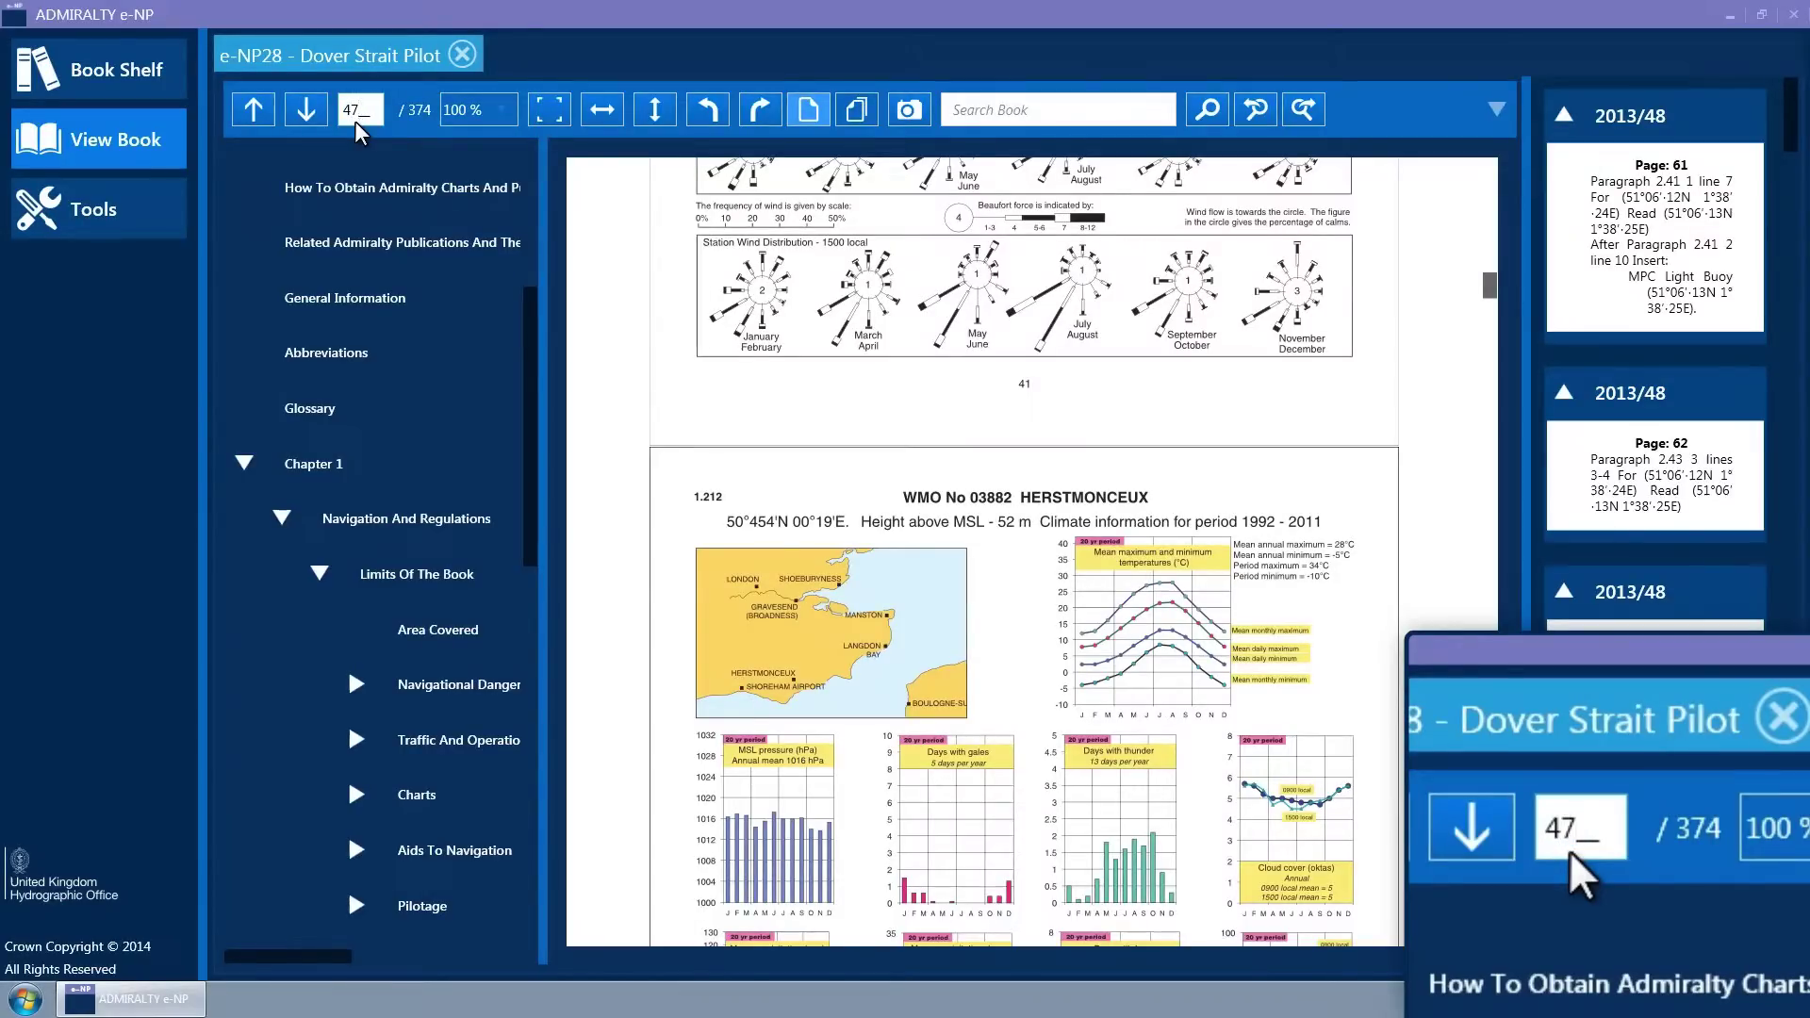
key("Return")
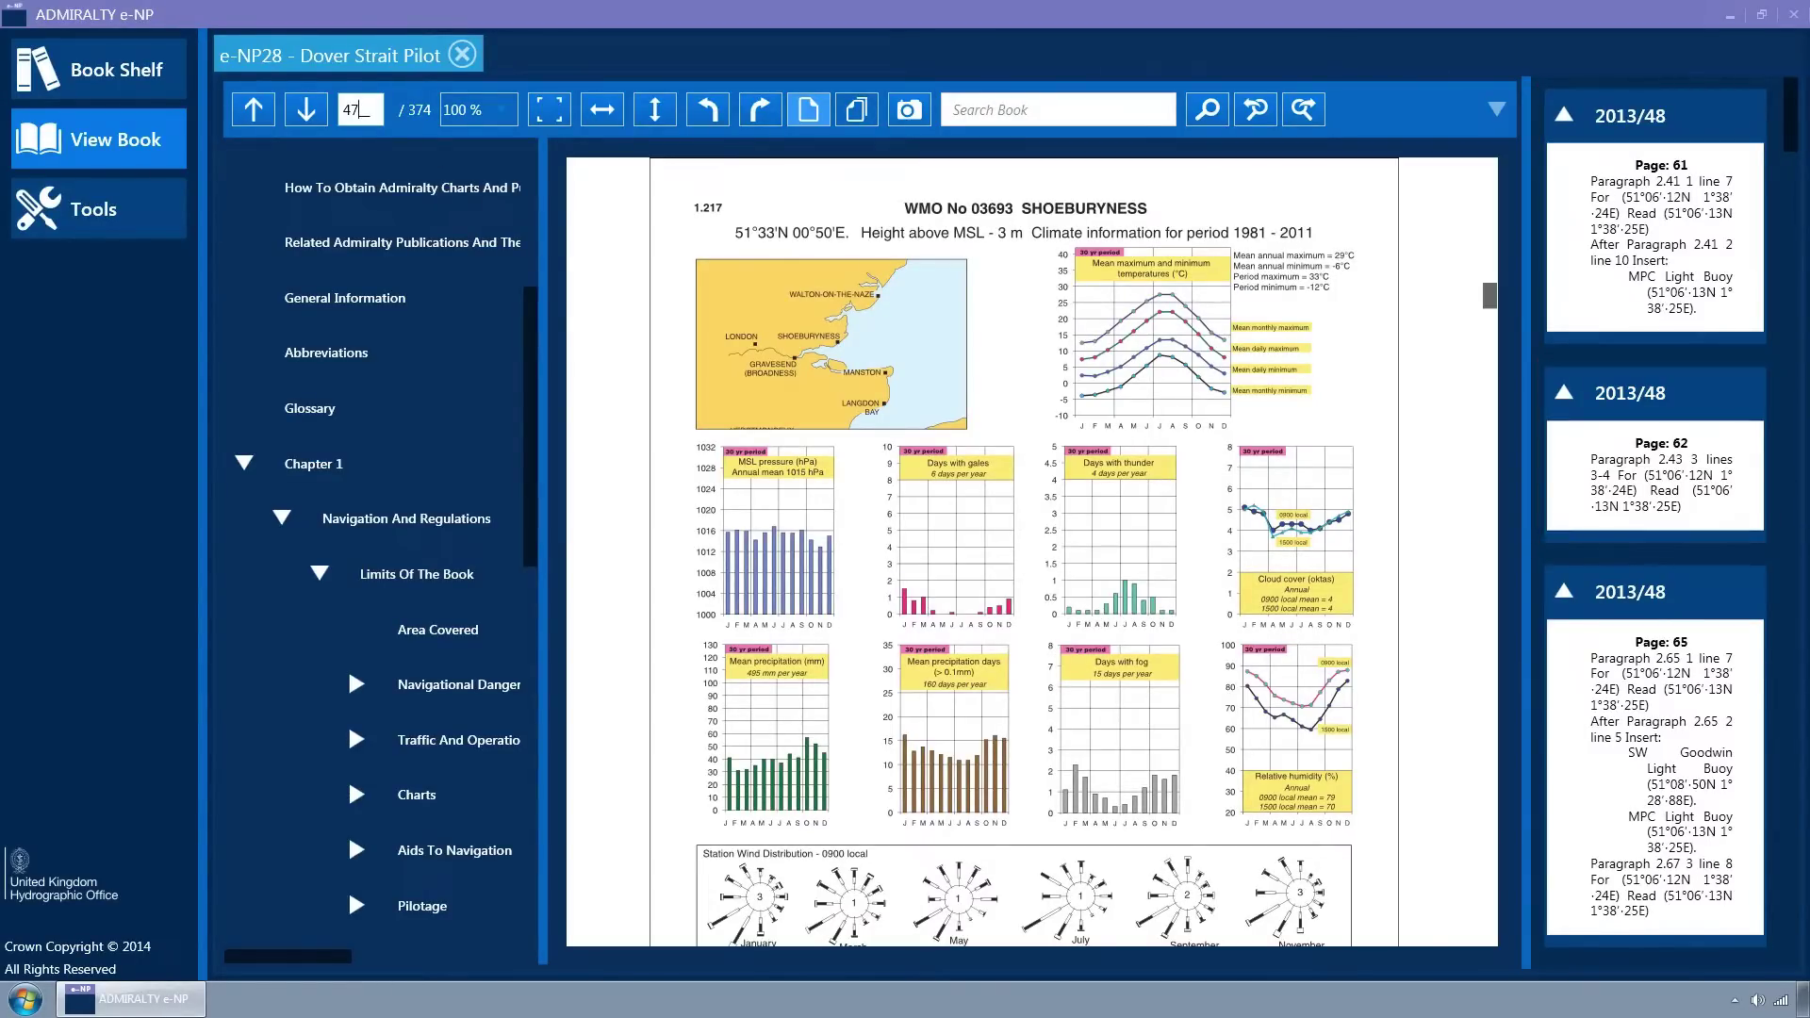
Collapse the first four amendment notice cards and jump to page 164 via the 2013/40 notice
left_click_drag(1791, 123, 1796, 179)
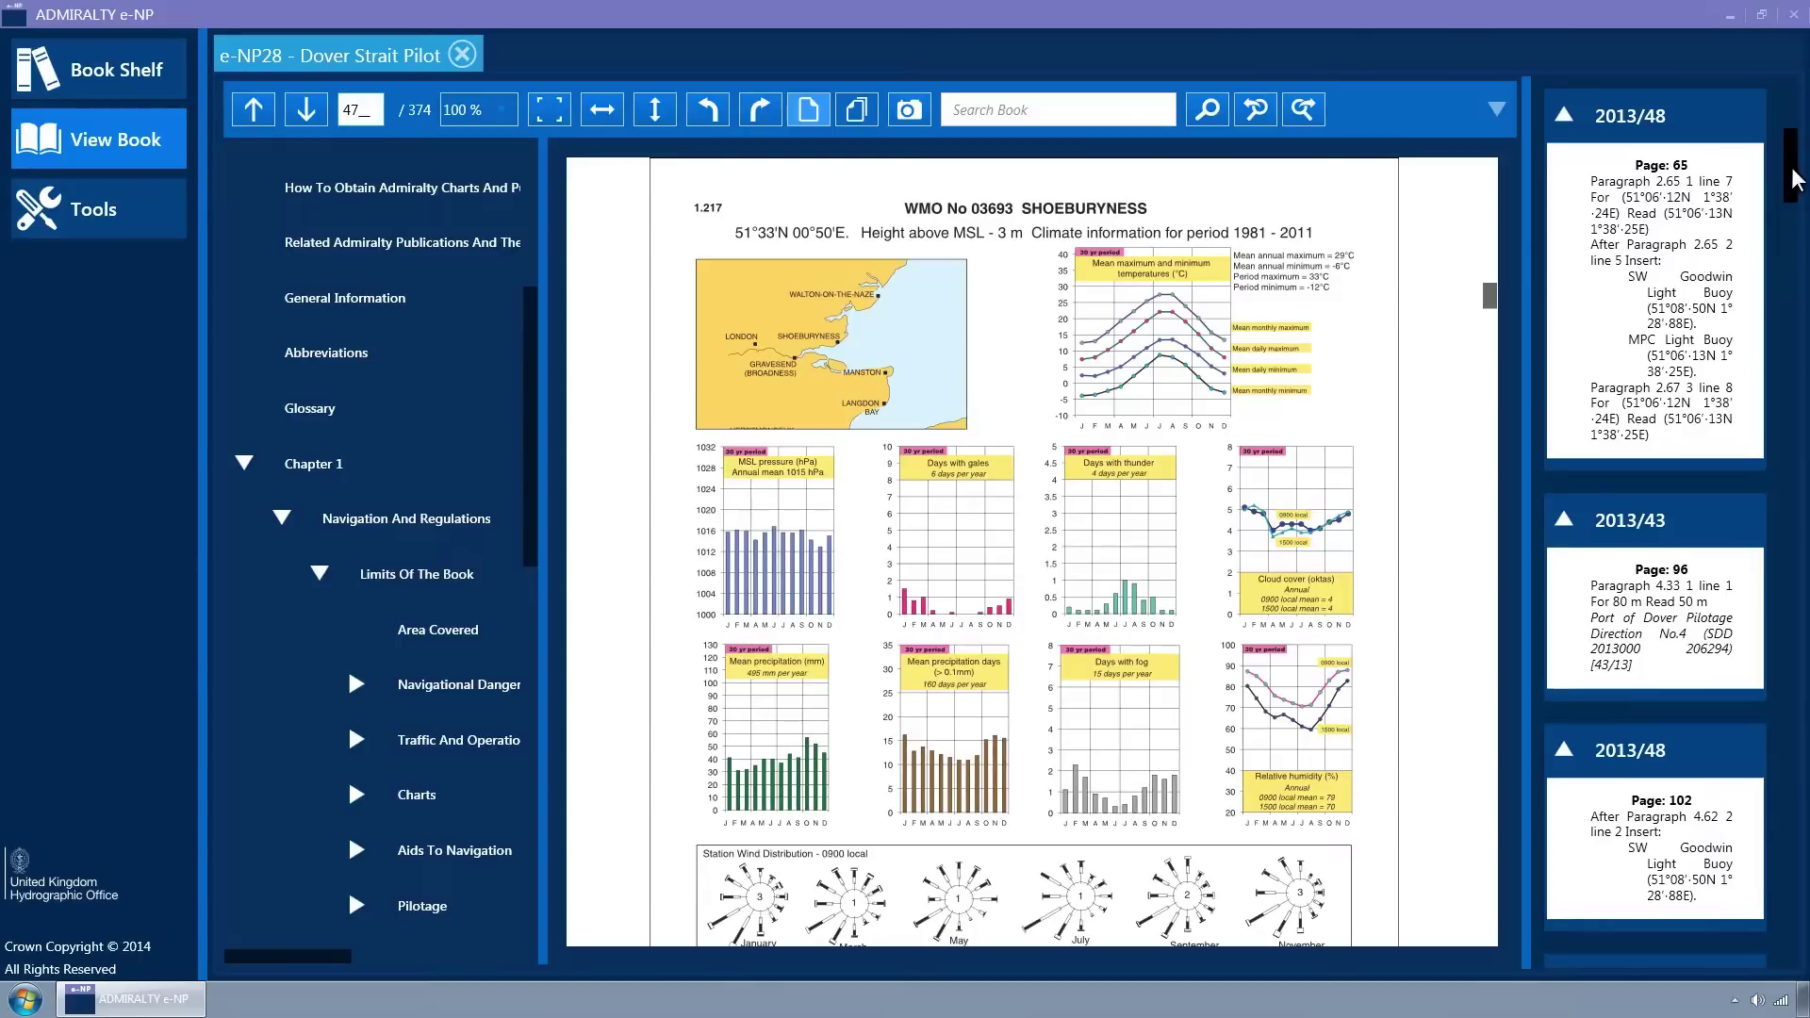
left_click(1564, 117)
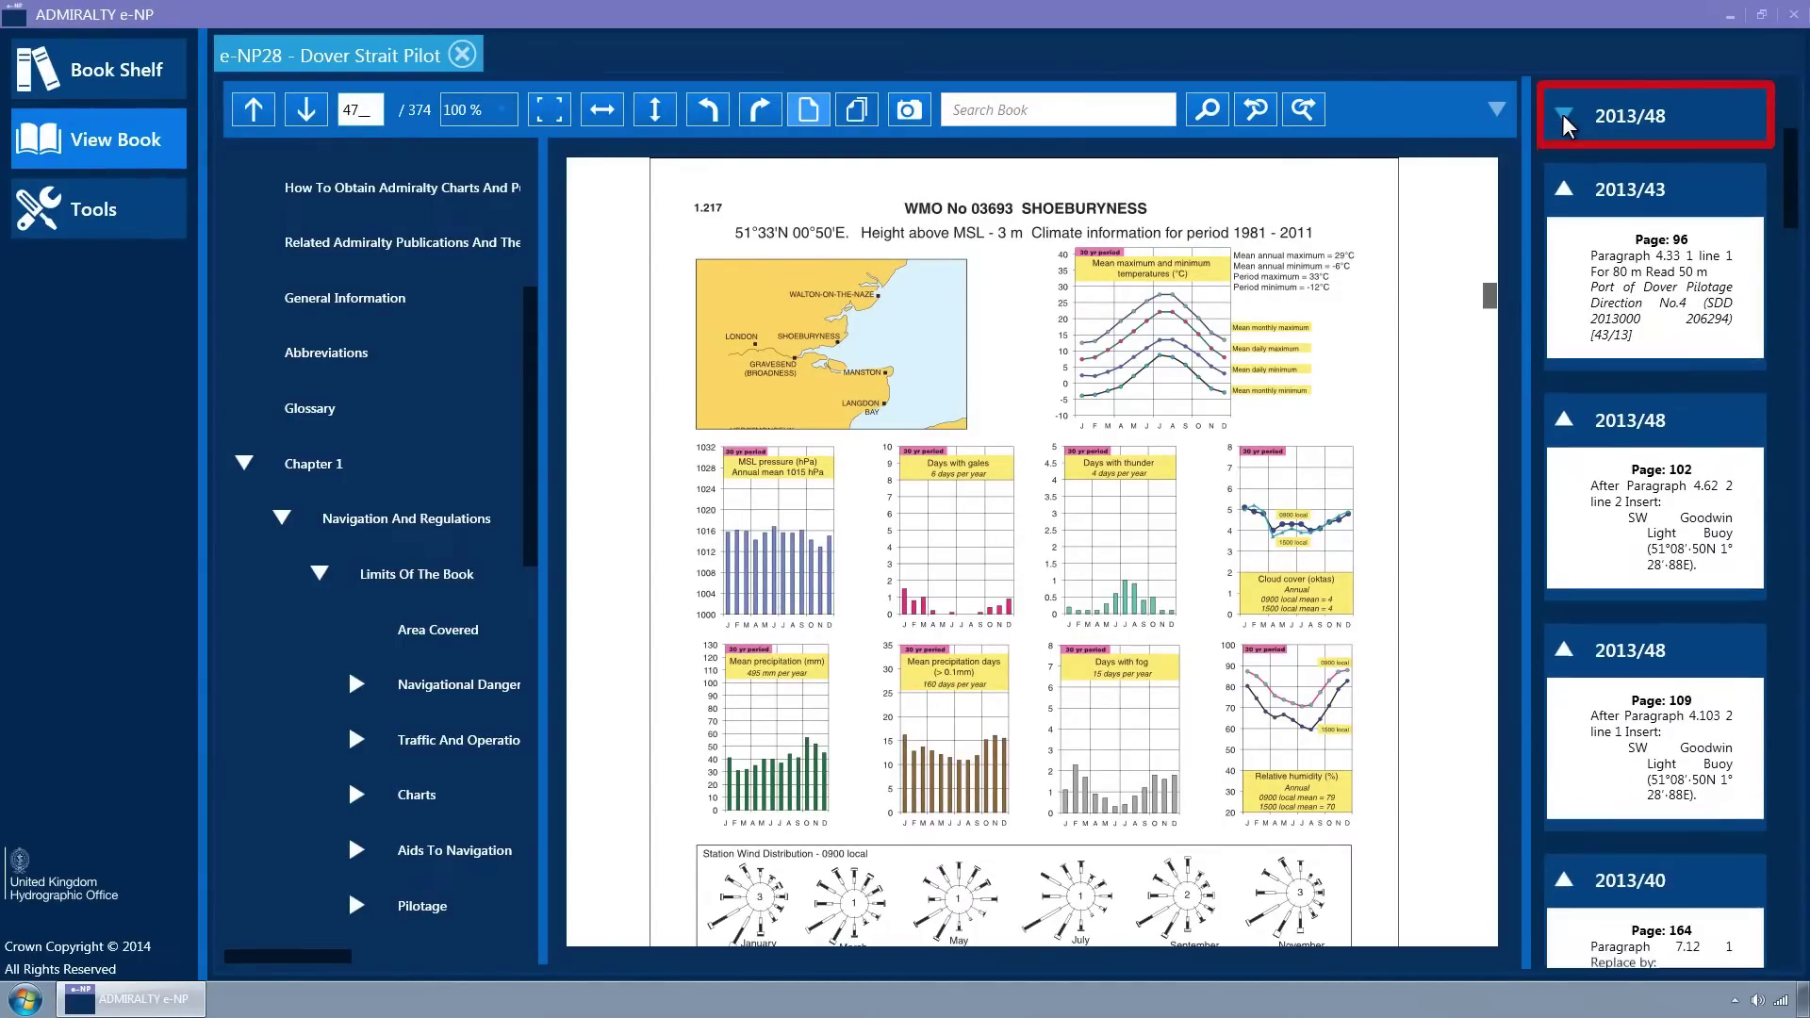
left_click(1564, 190)
left_click(1564, 265)
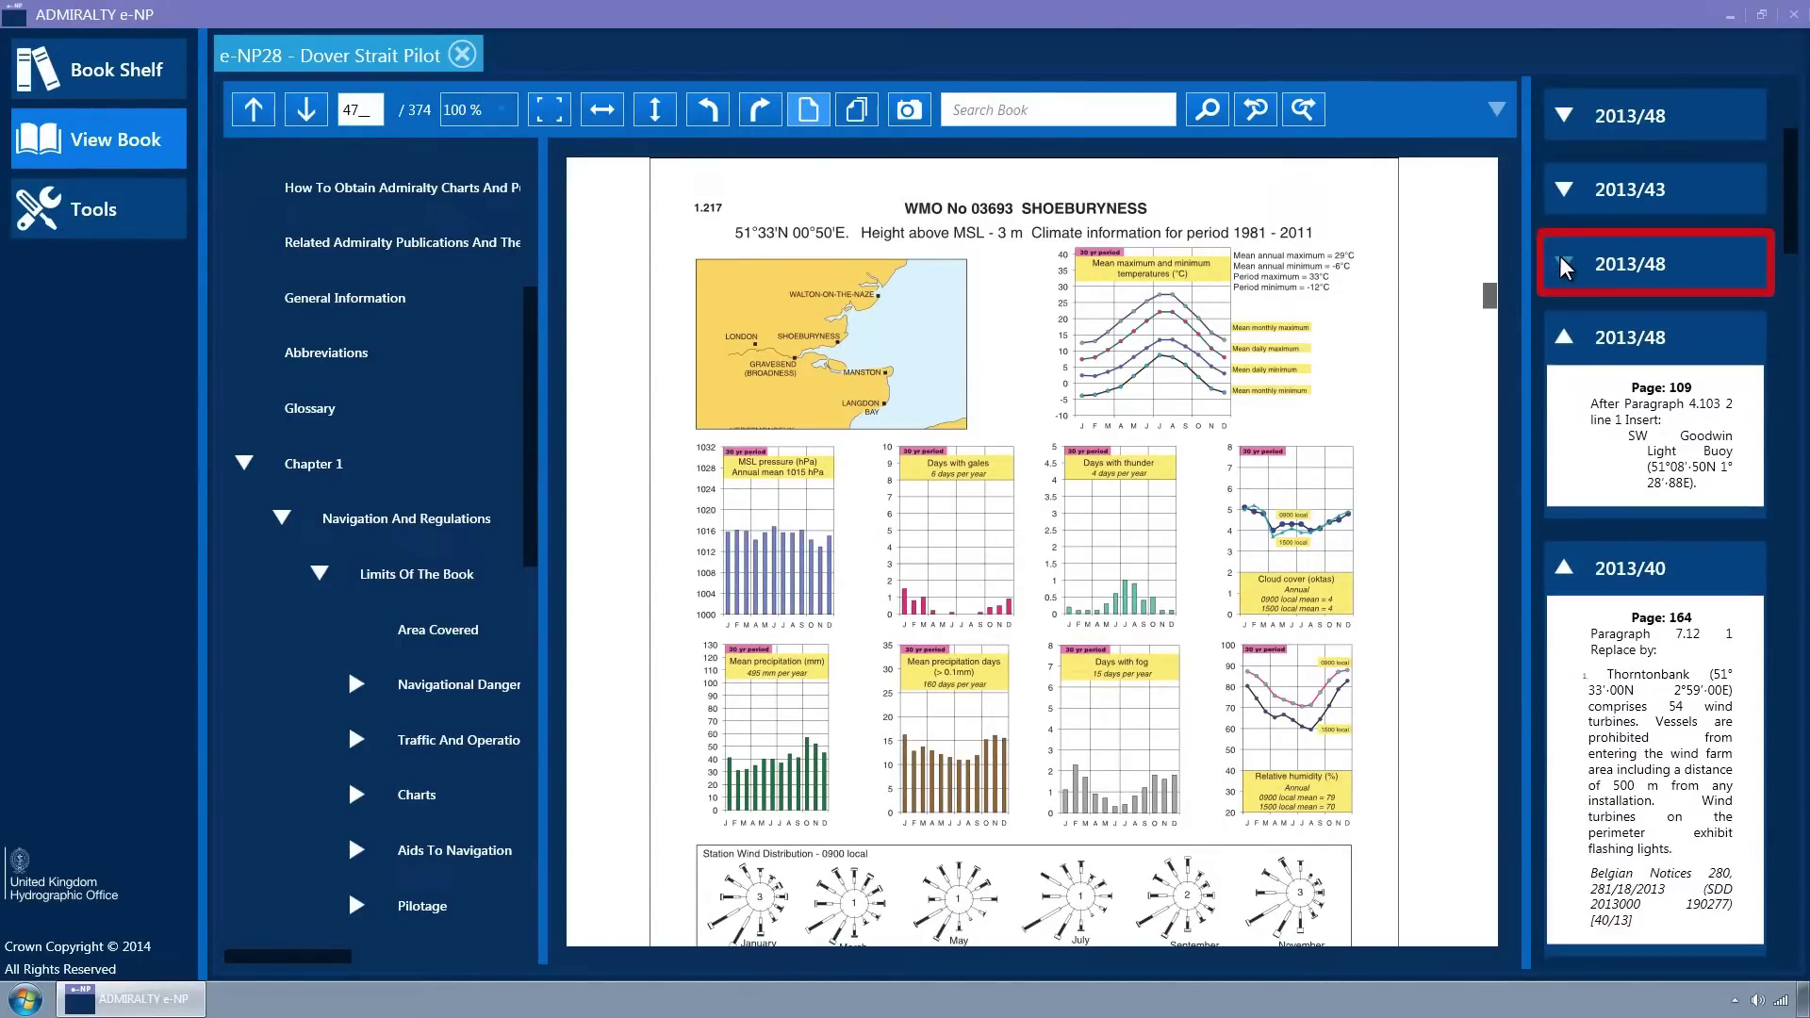
left_click(1565, 334)
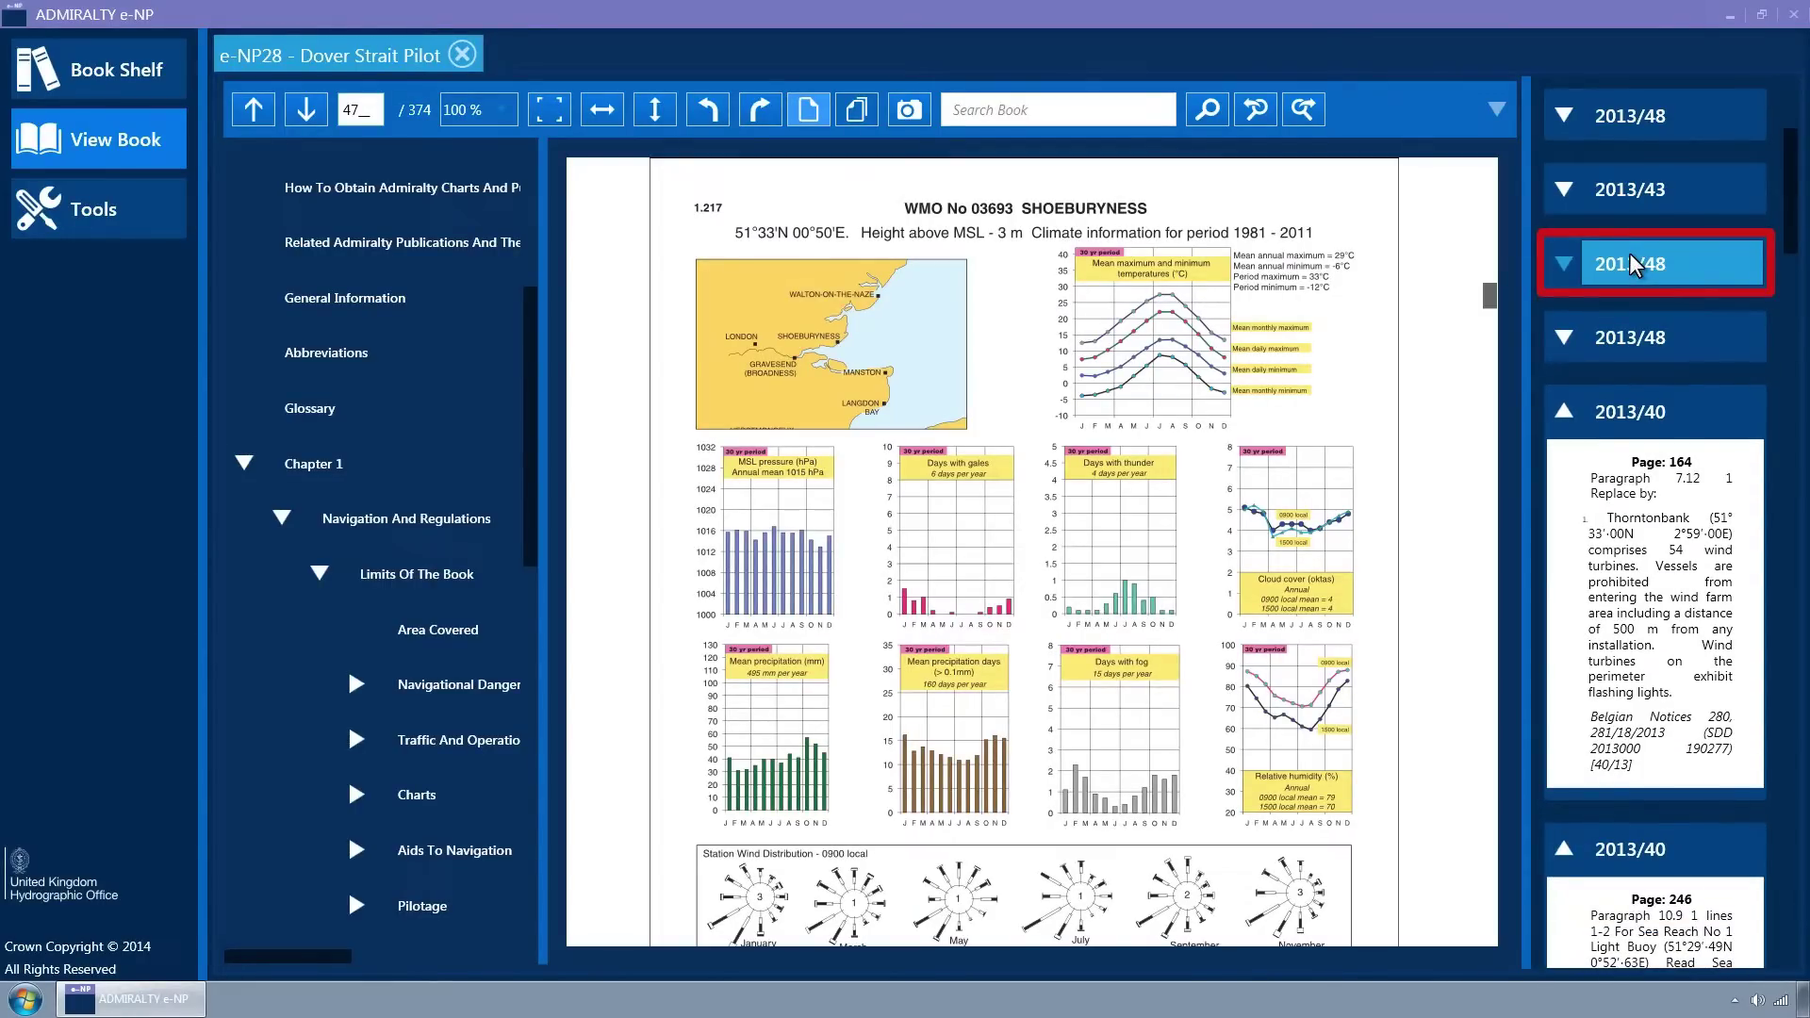
left_click(1632, 414)
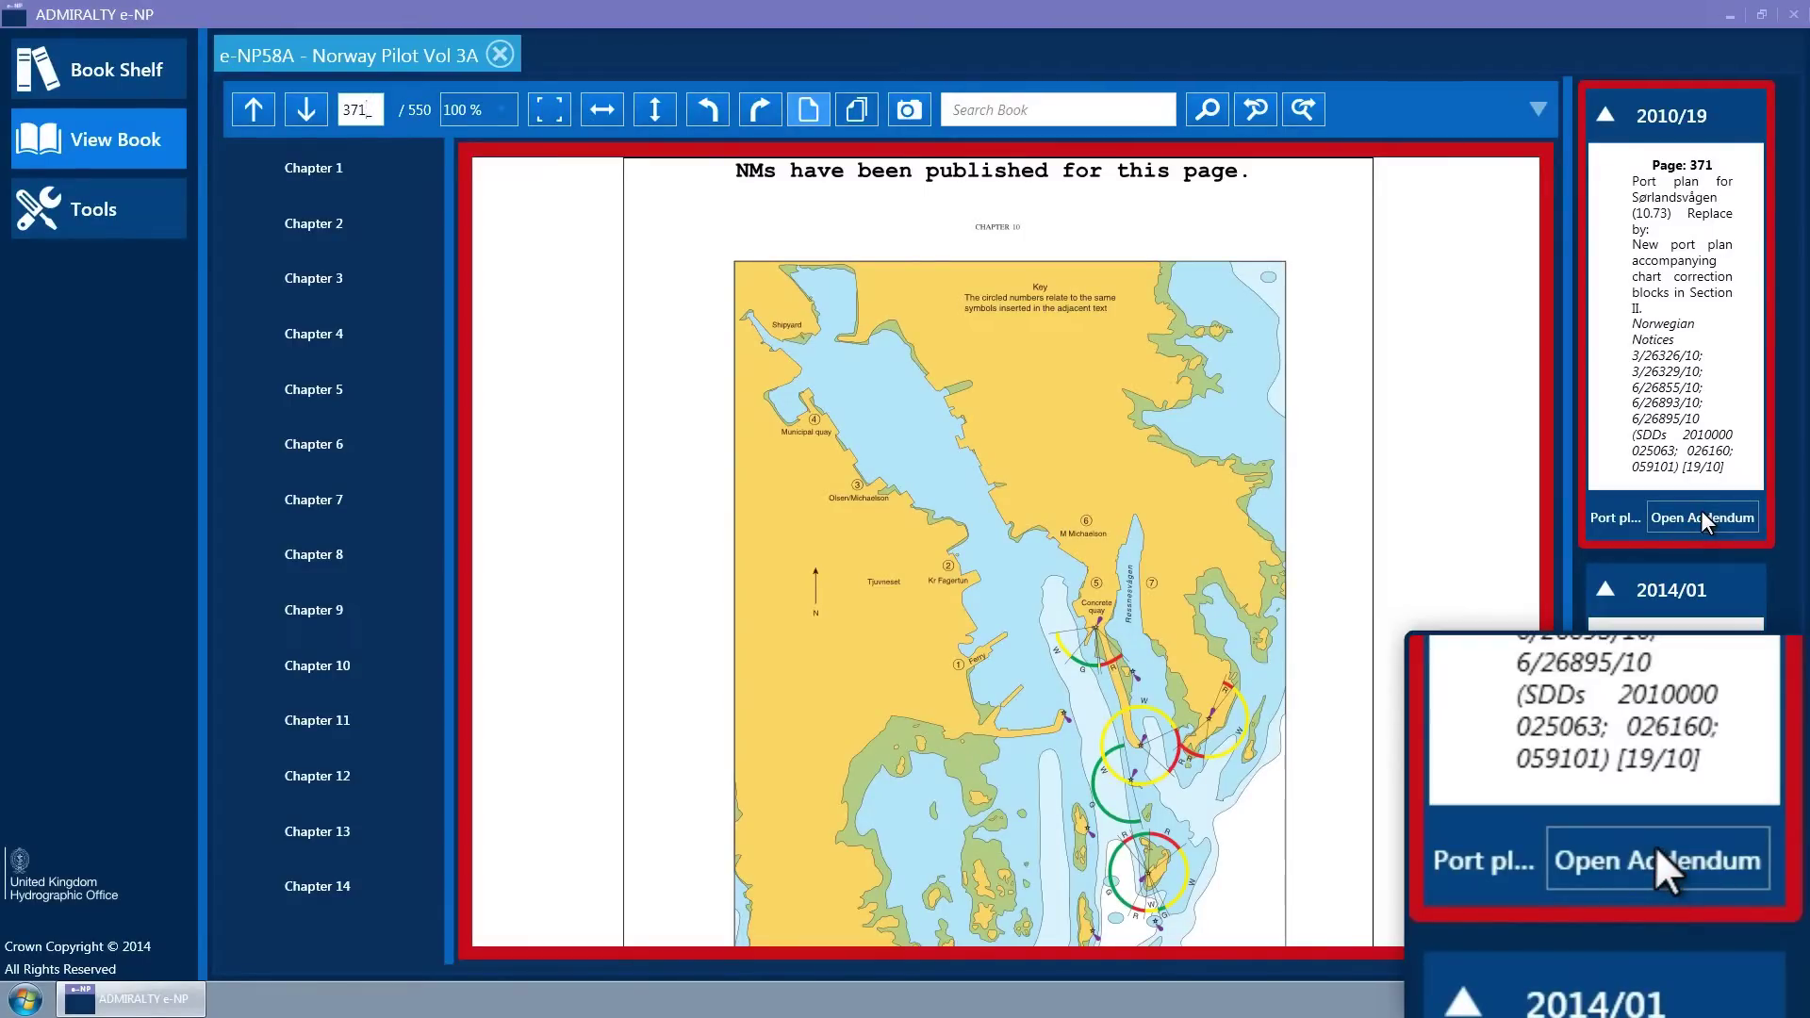
Open the addendum attached to the 2010/19 notice card
left_click(1704, 519)
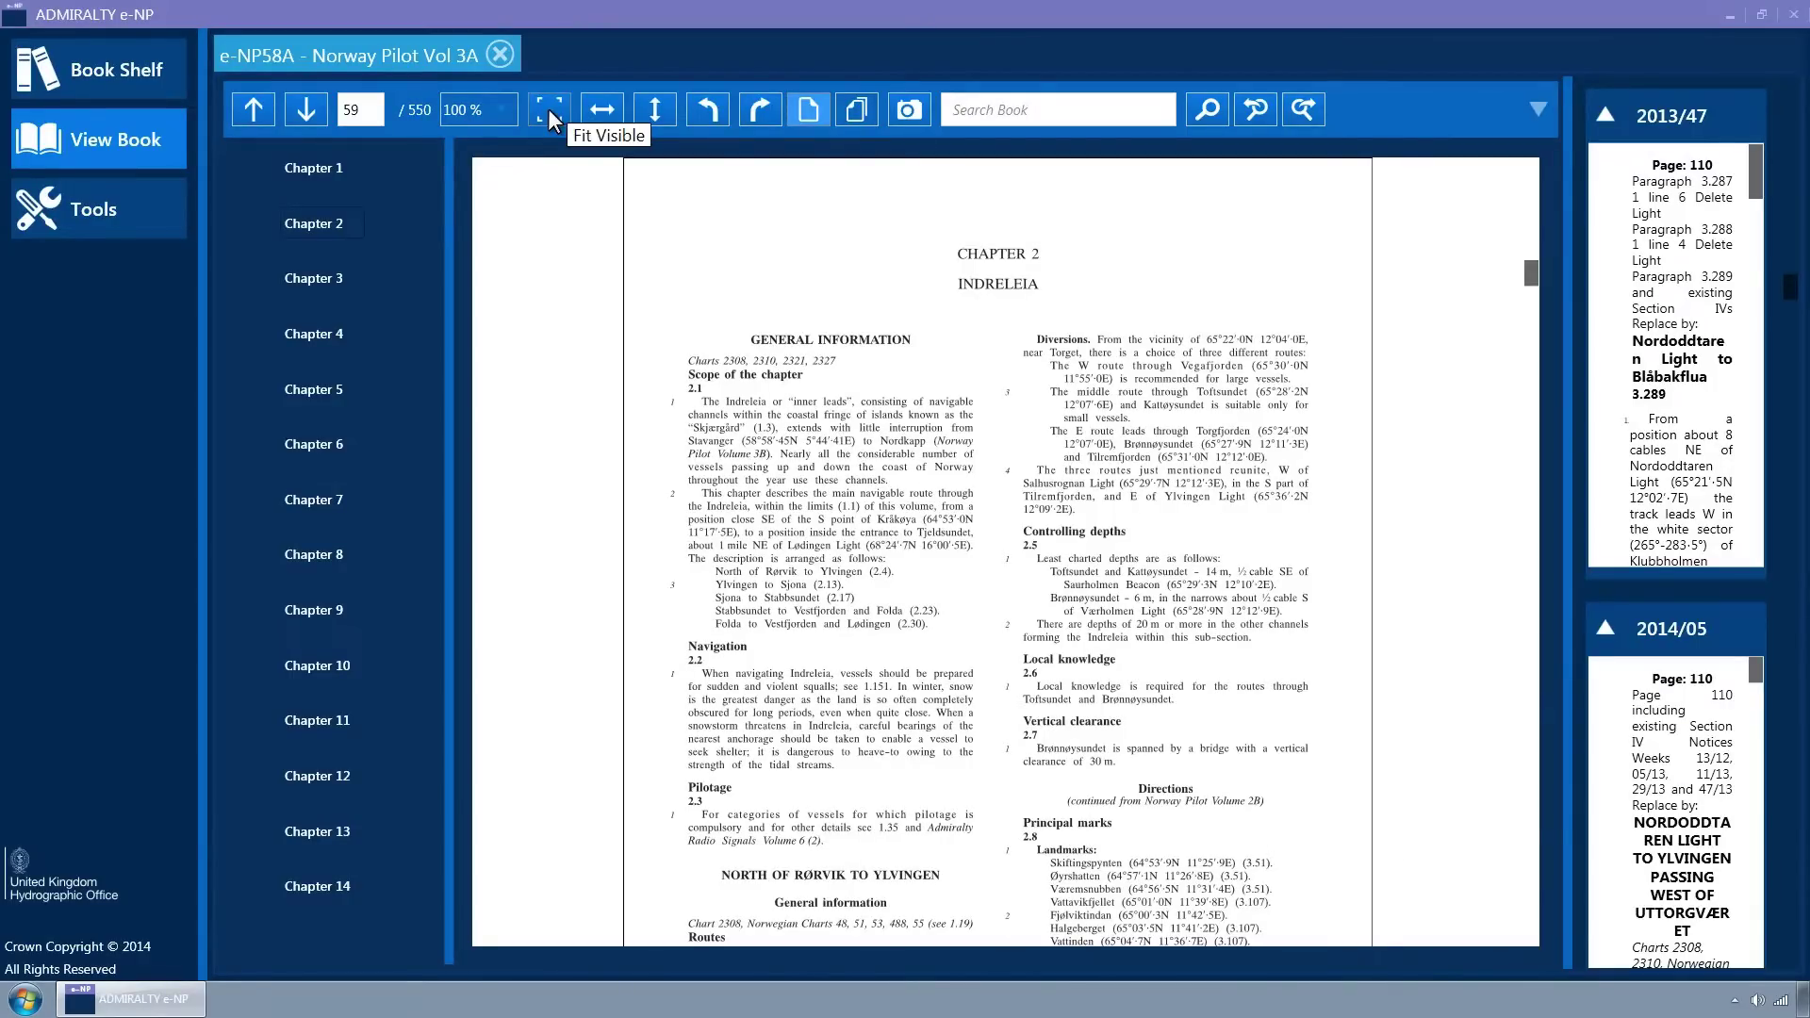
Try Fit Visible and Fit Width, finishing with page 59 fitted to height
left_click(551, 112)
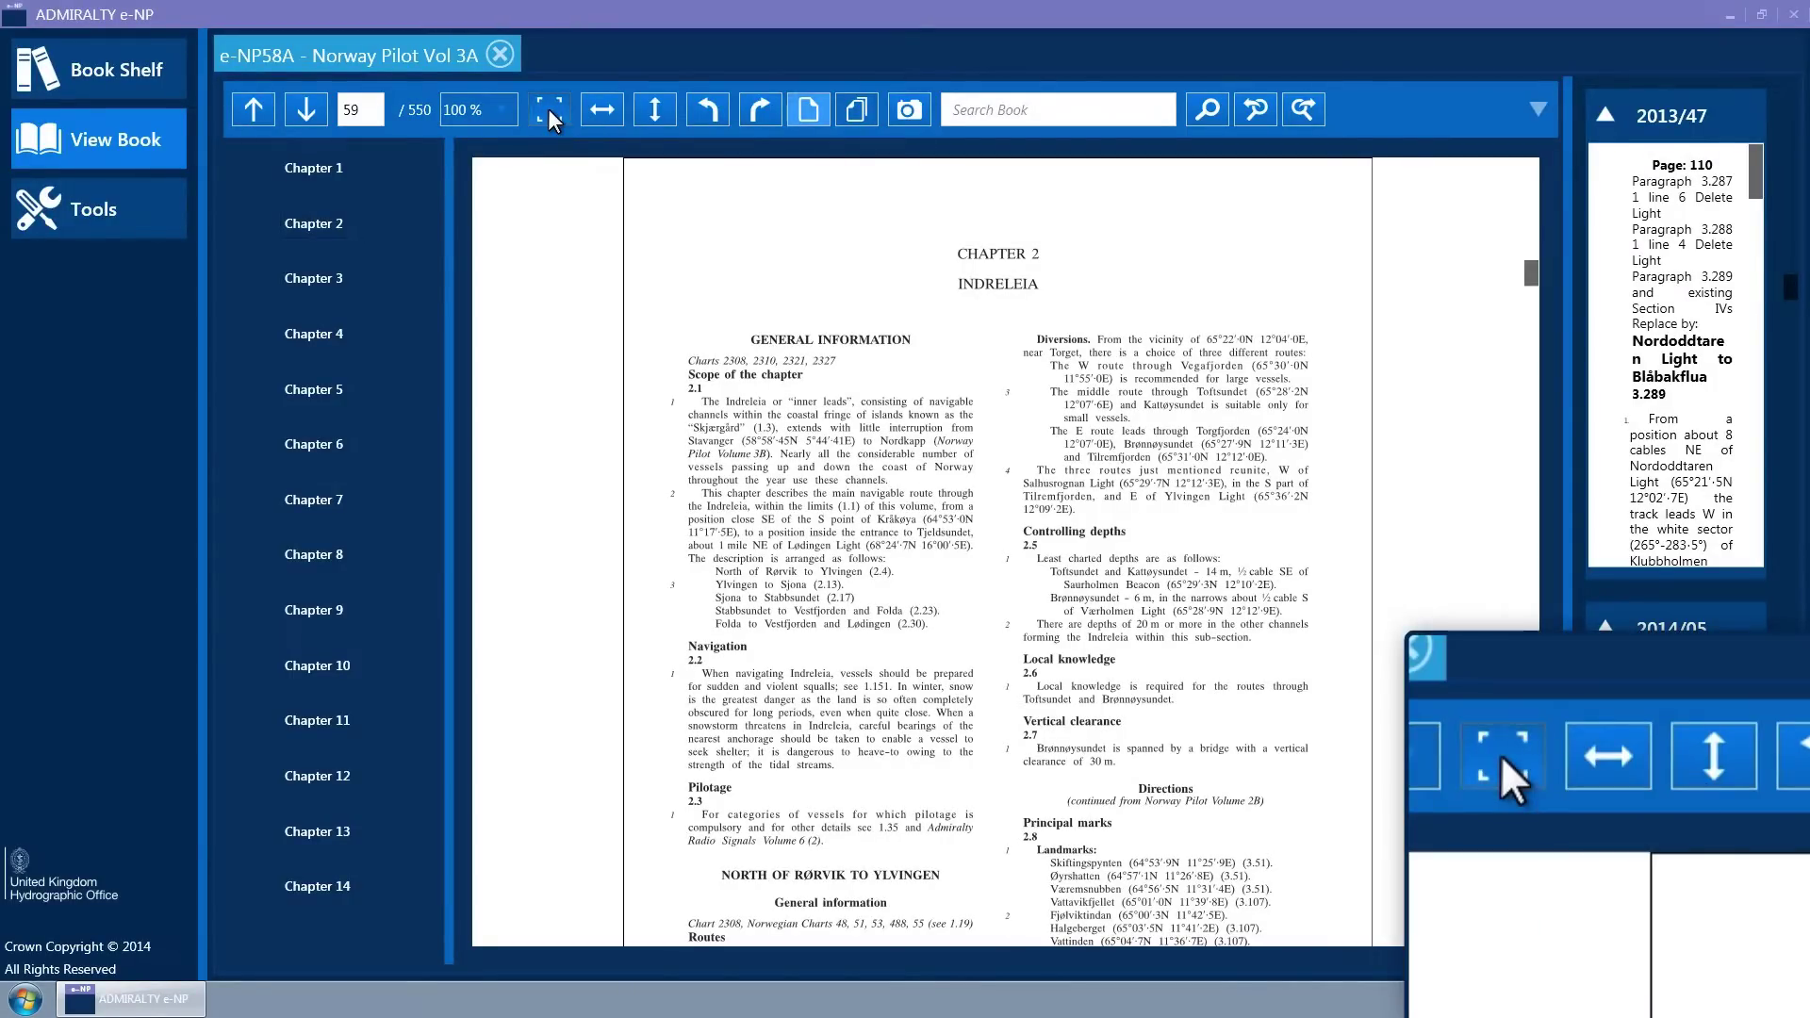
left_click(603, 111)
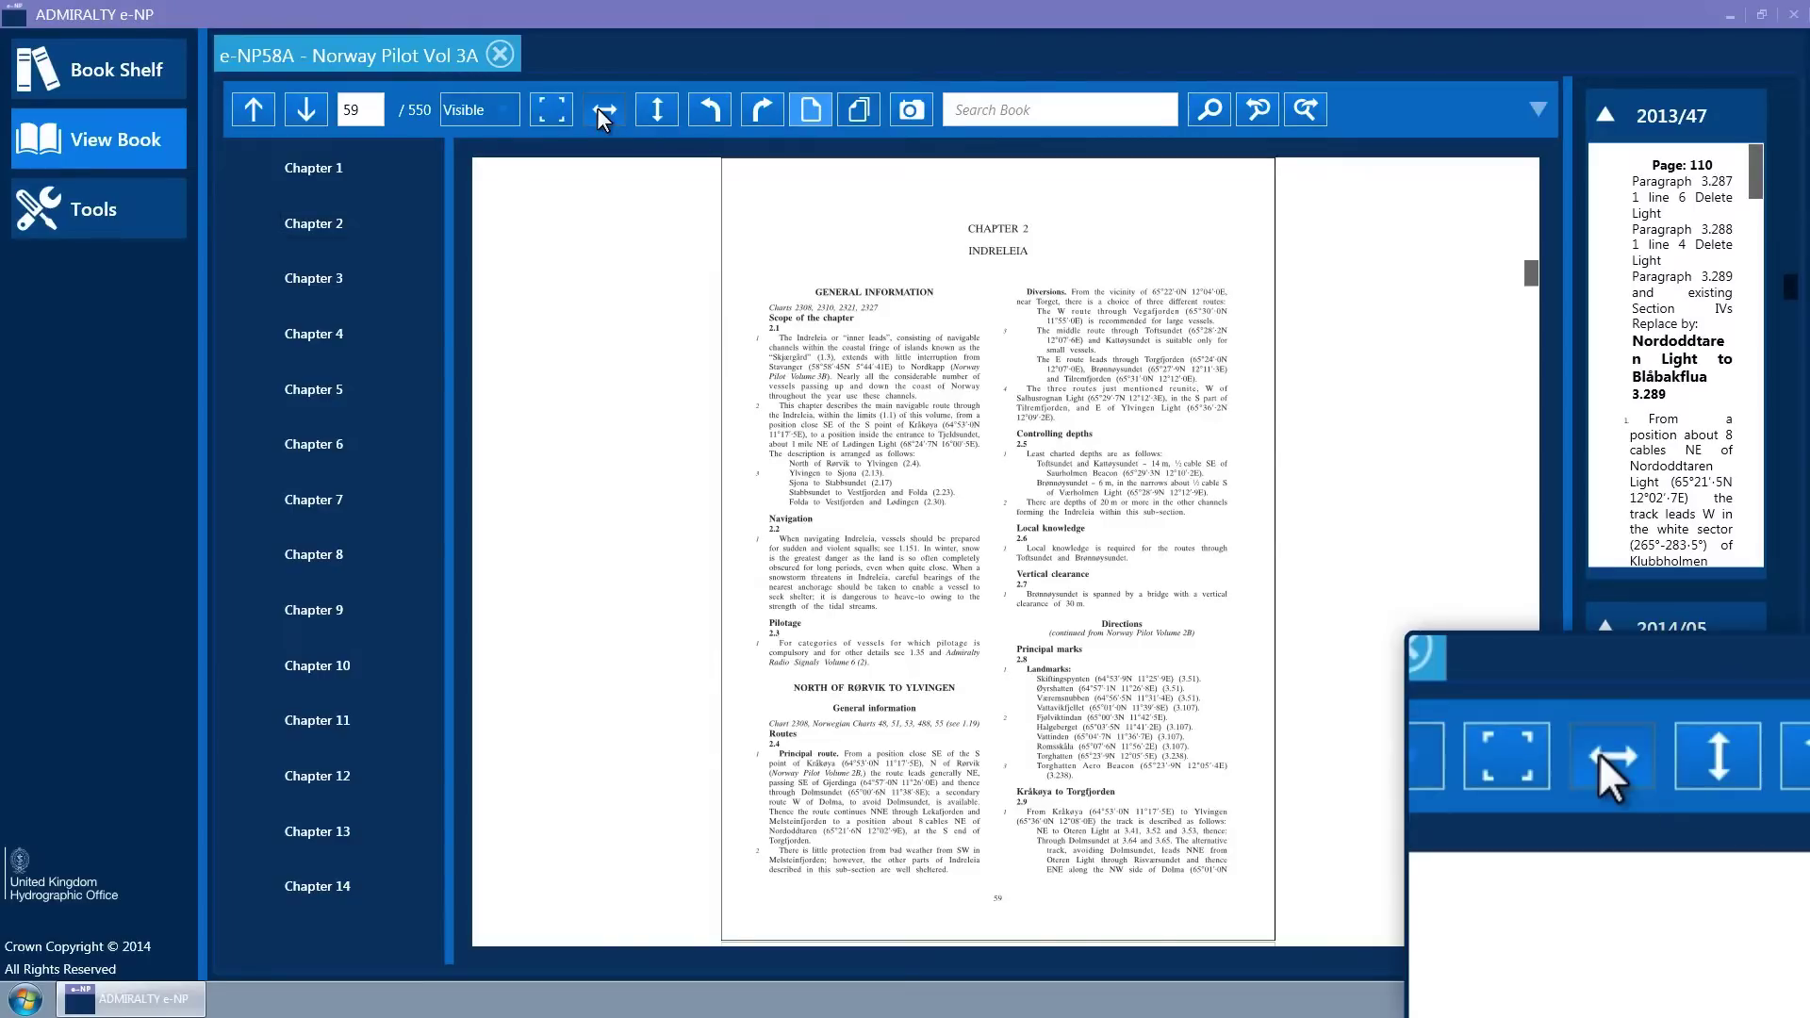
left_click(650, 110)
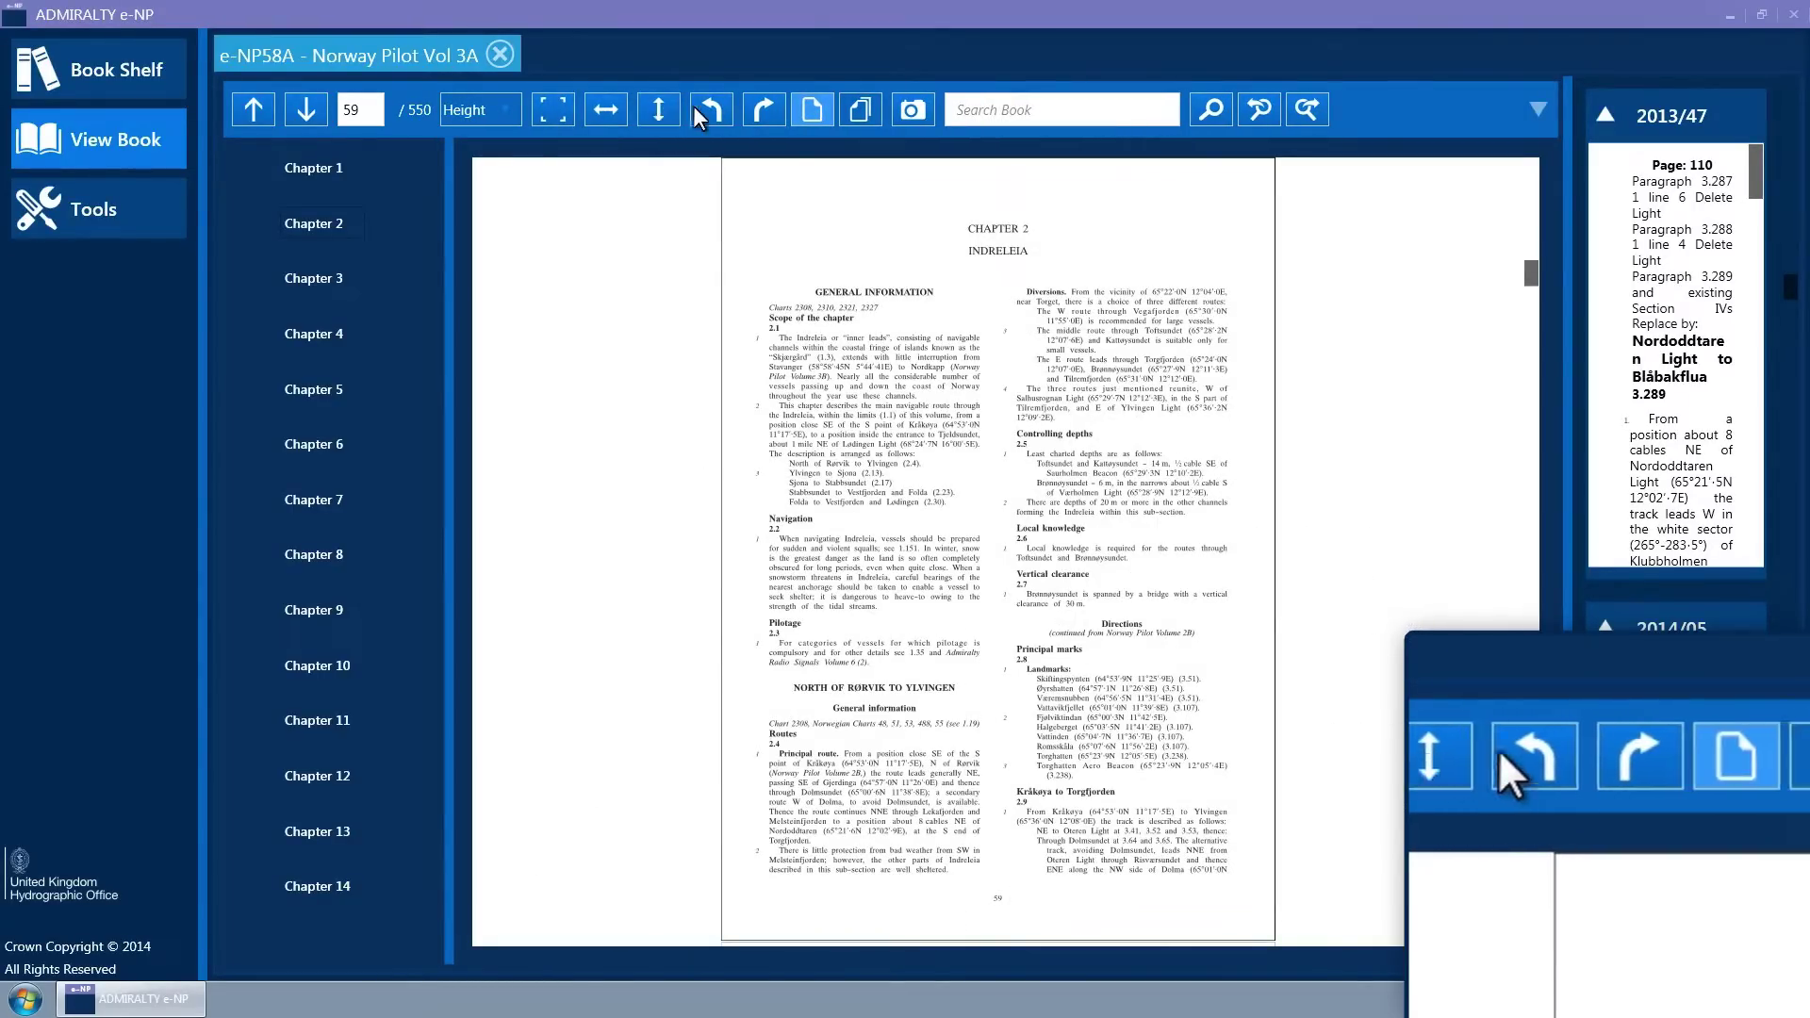
Rotate page 59 a quarter turn left and right, returning it upright each time
left_click(709, 105)
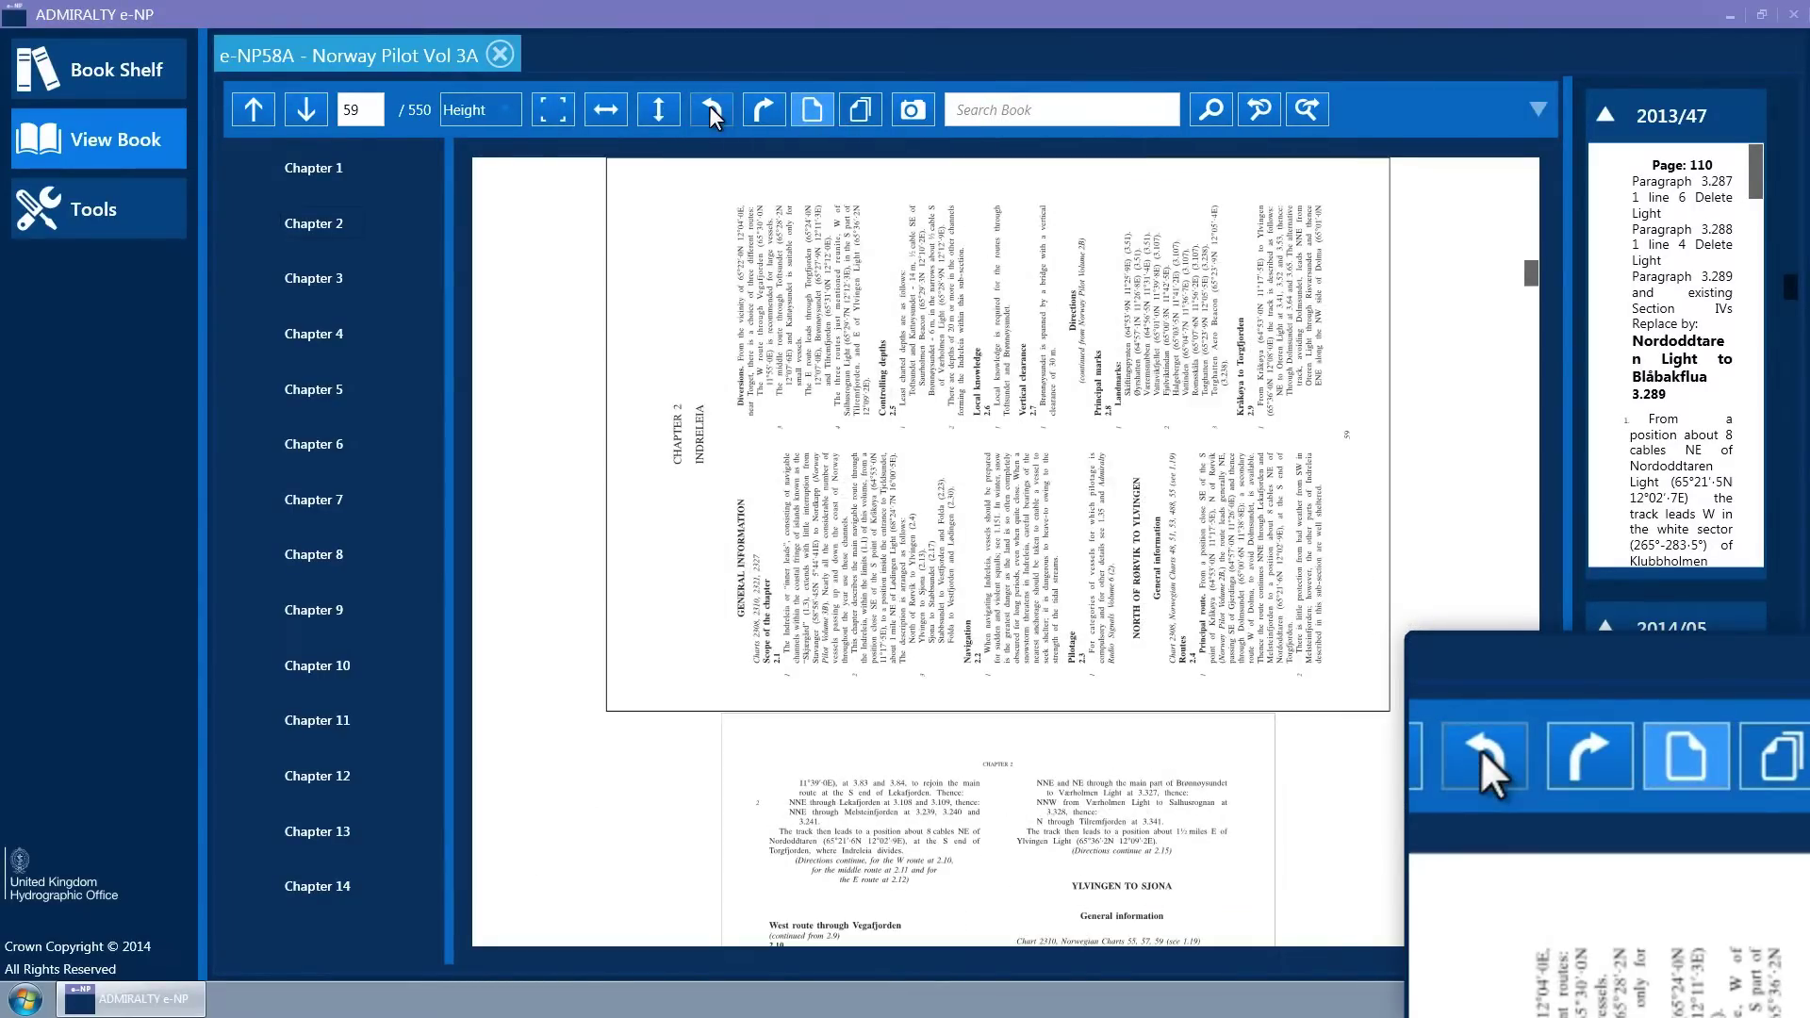
left_click(757, 118)
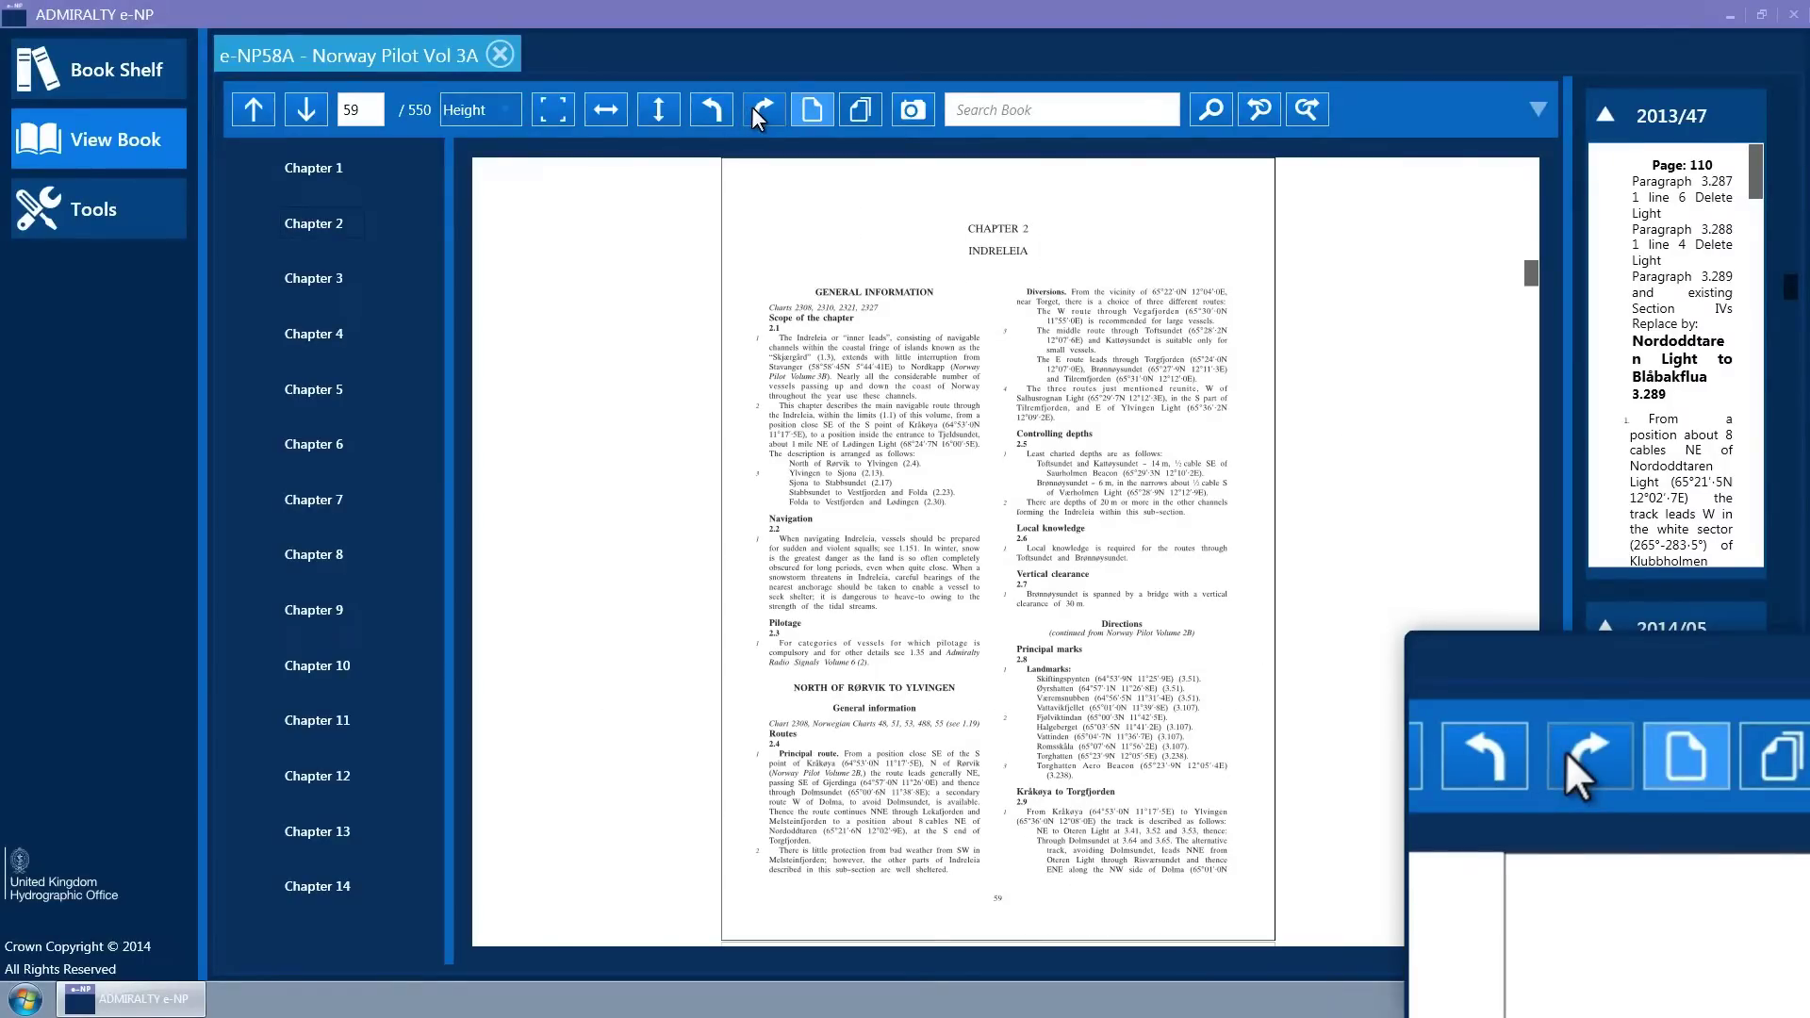
left_click(755, 110)
left_click(711, 109)
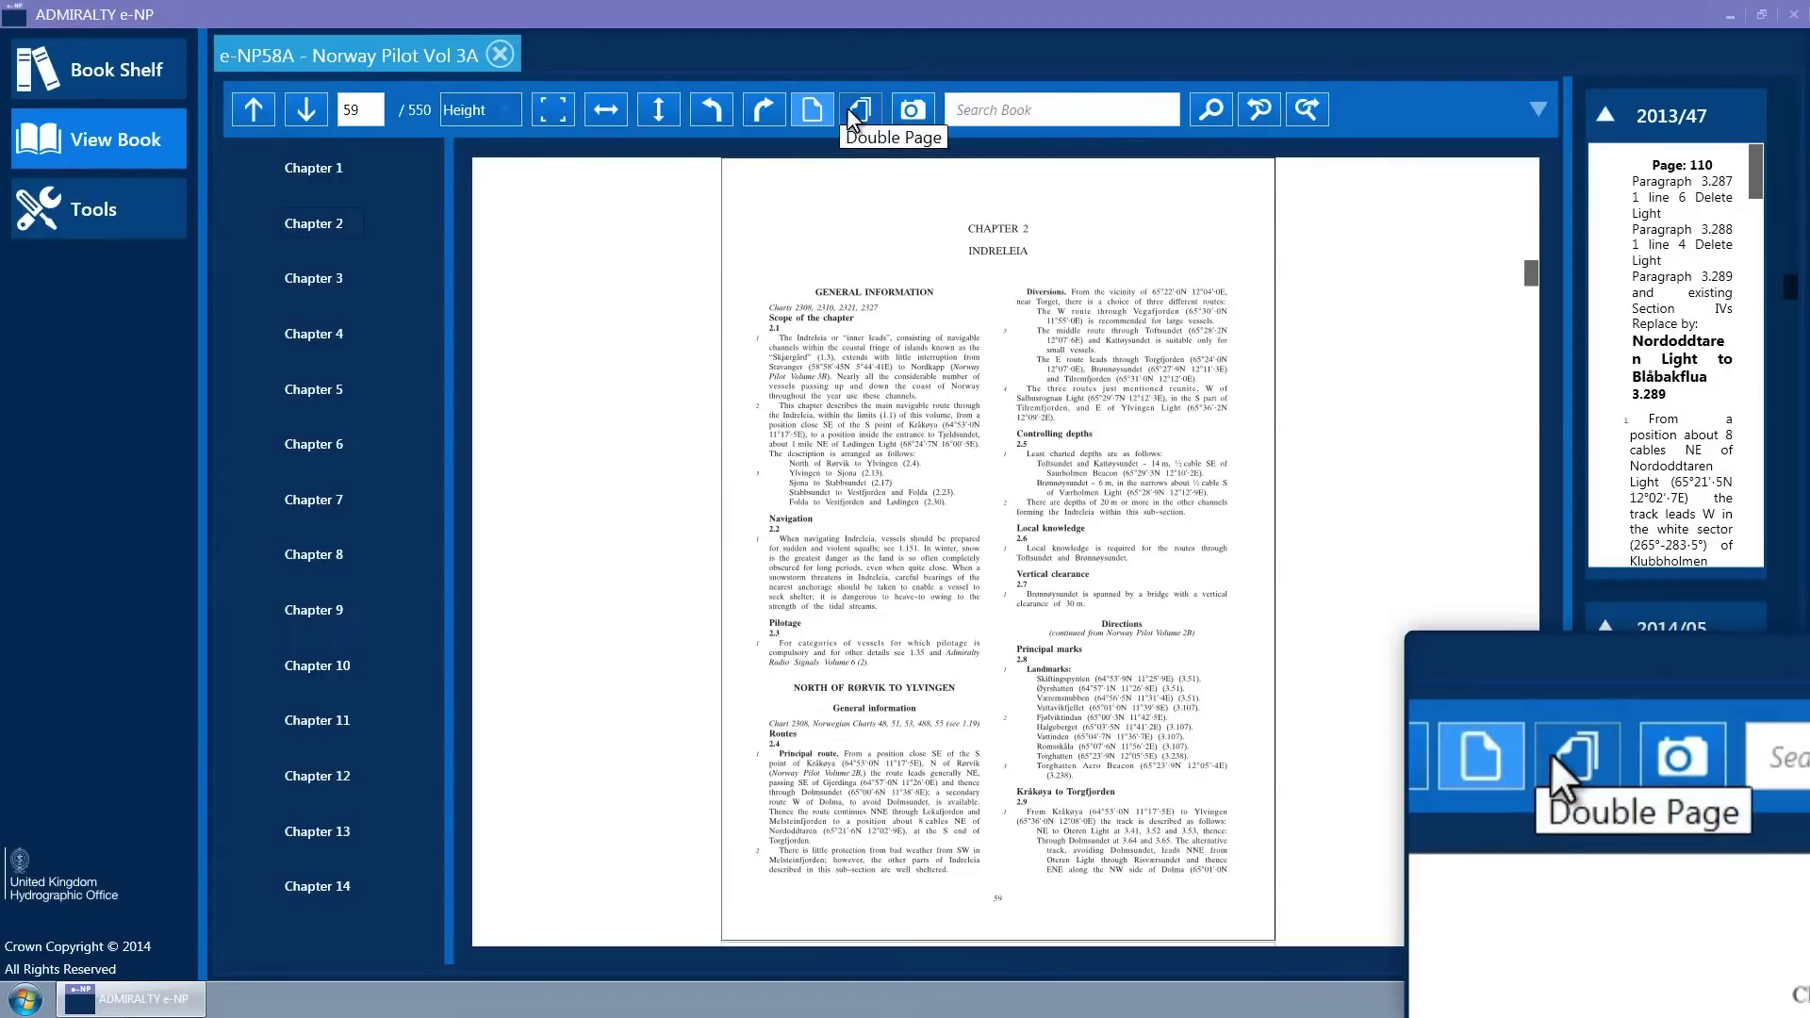
left_click(854, 115)
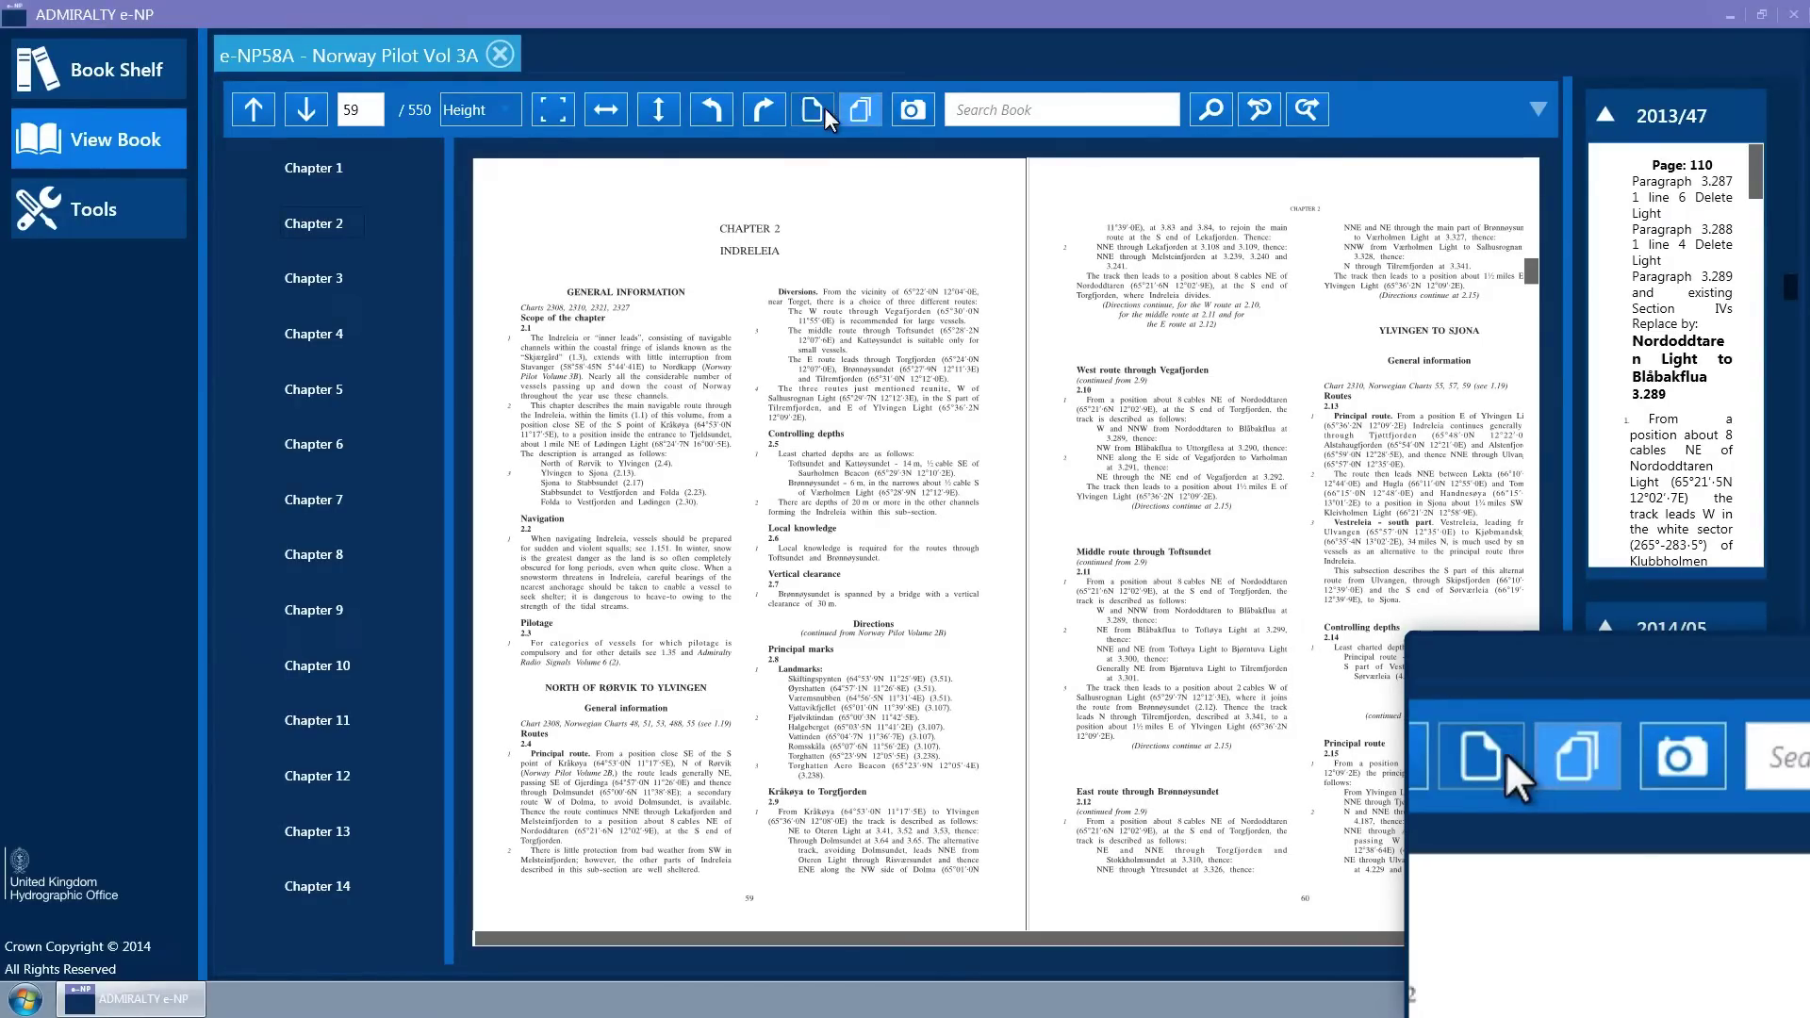
left_click(813, 117)
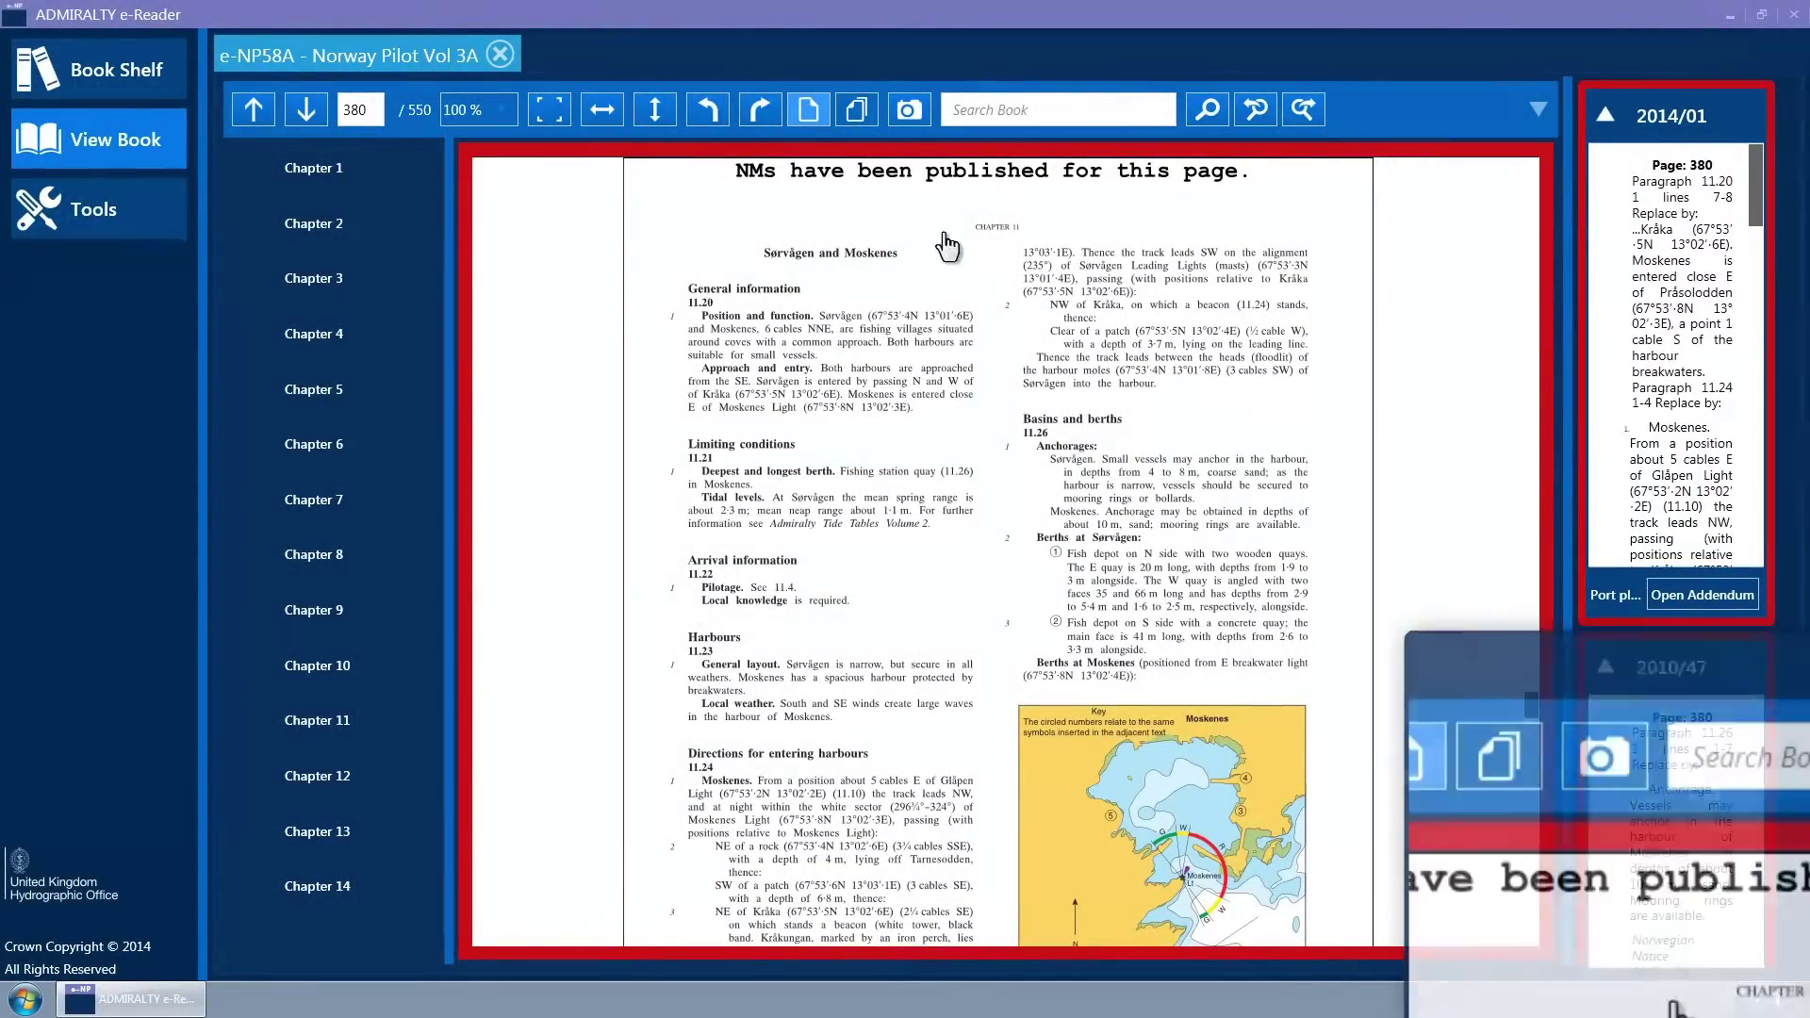
Take a snapshot of page 380 and scroll through its preview with the notices and port plan
left_click(909, 116)
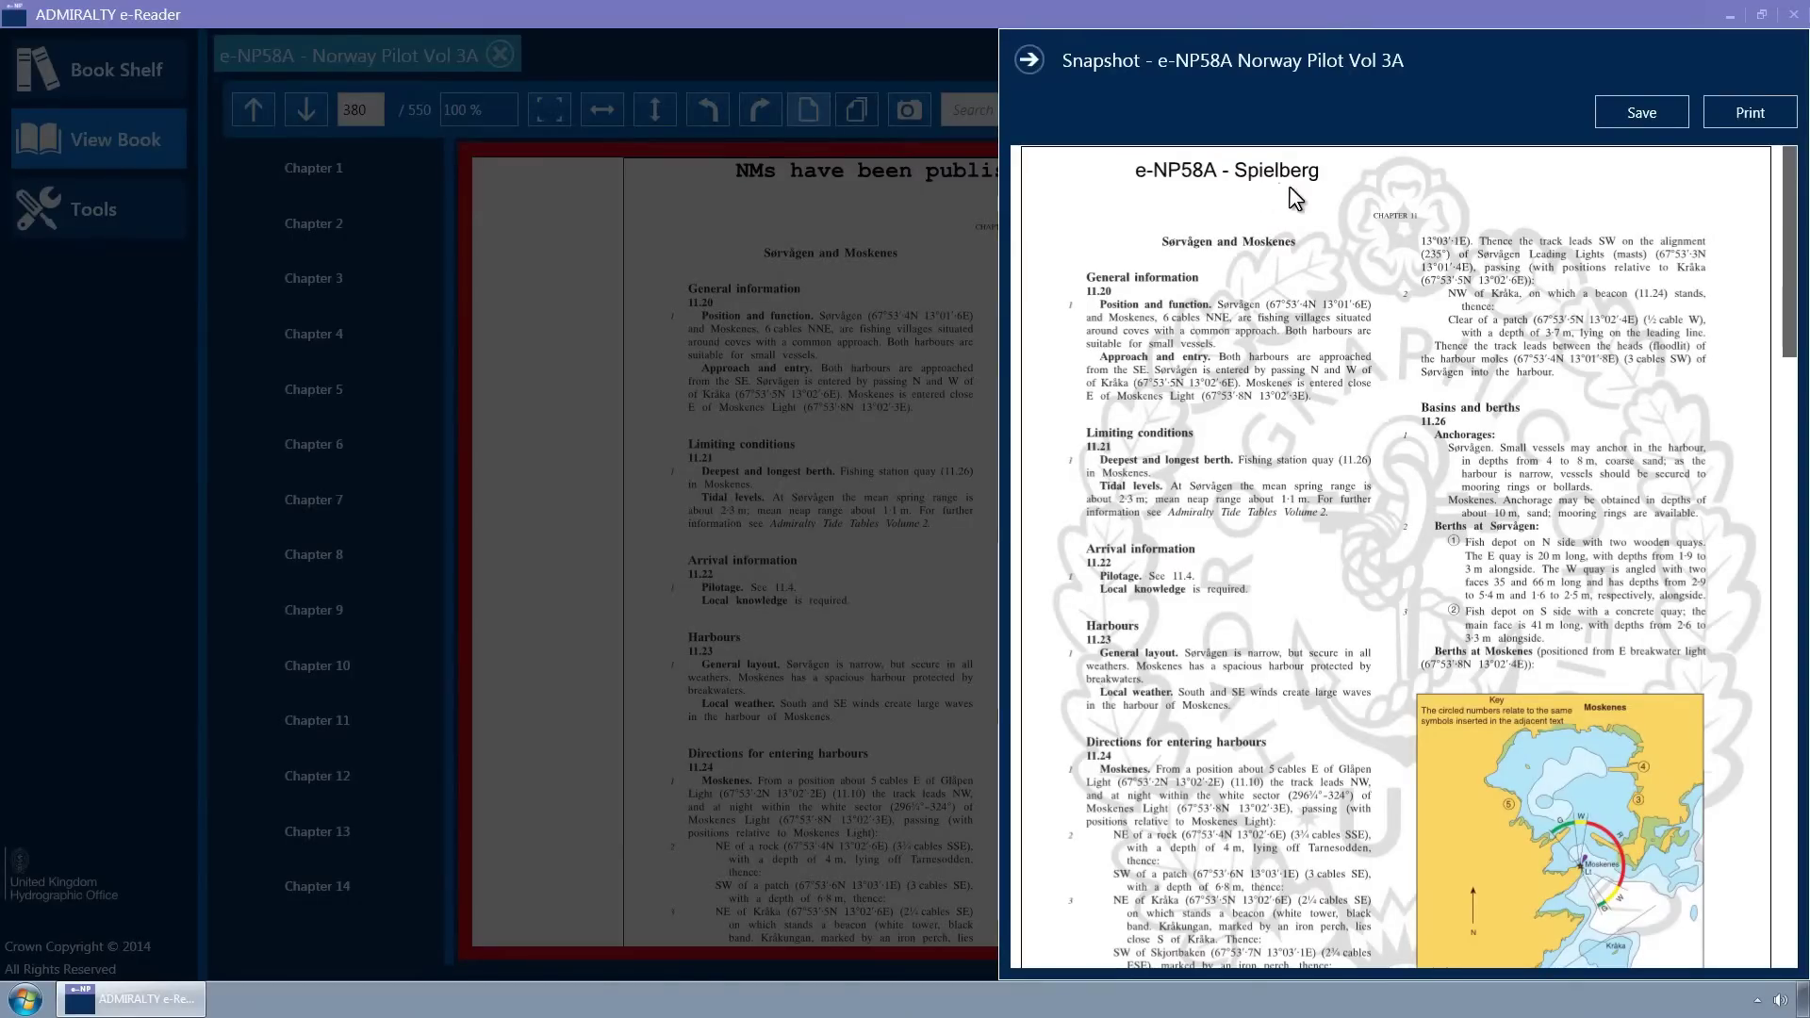
mouse_move(1794, 234)
left_mouse_down()
mouse_move(1804, 776)
mouse_move(1801, 212)
left_mouse_up()
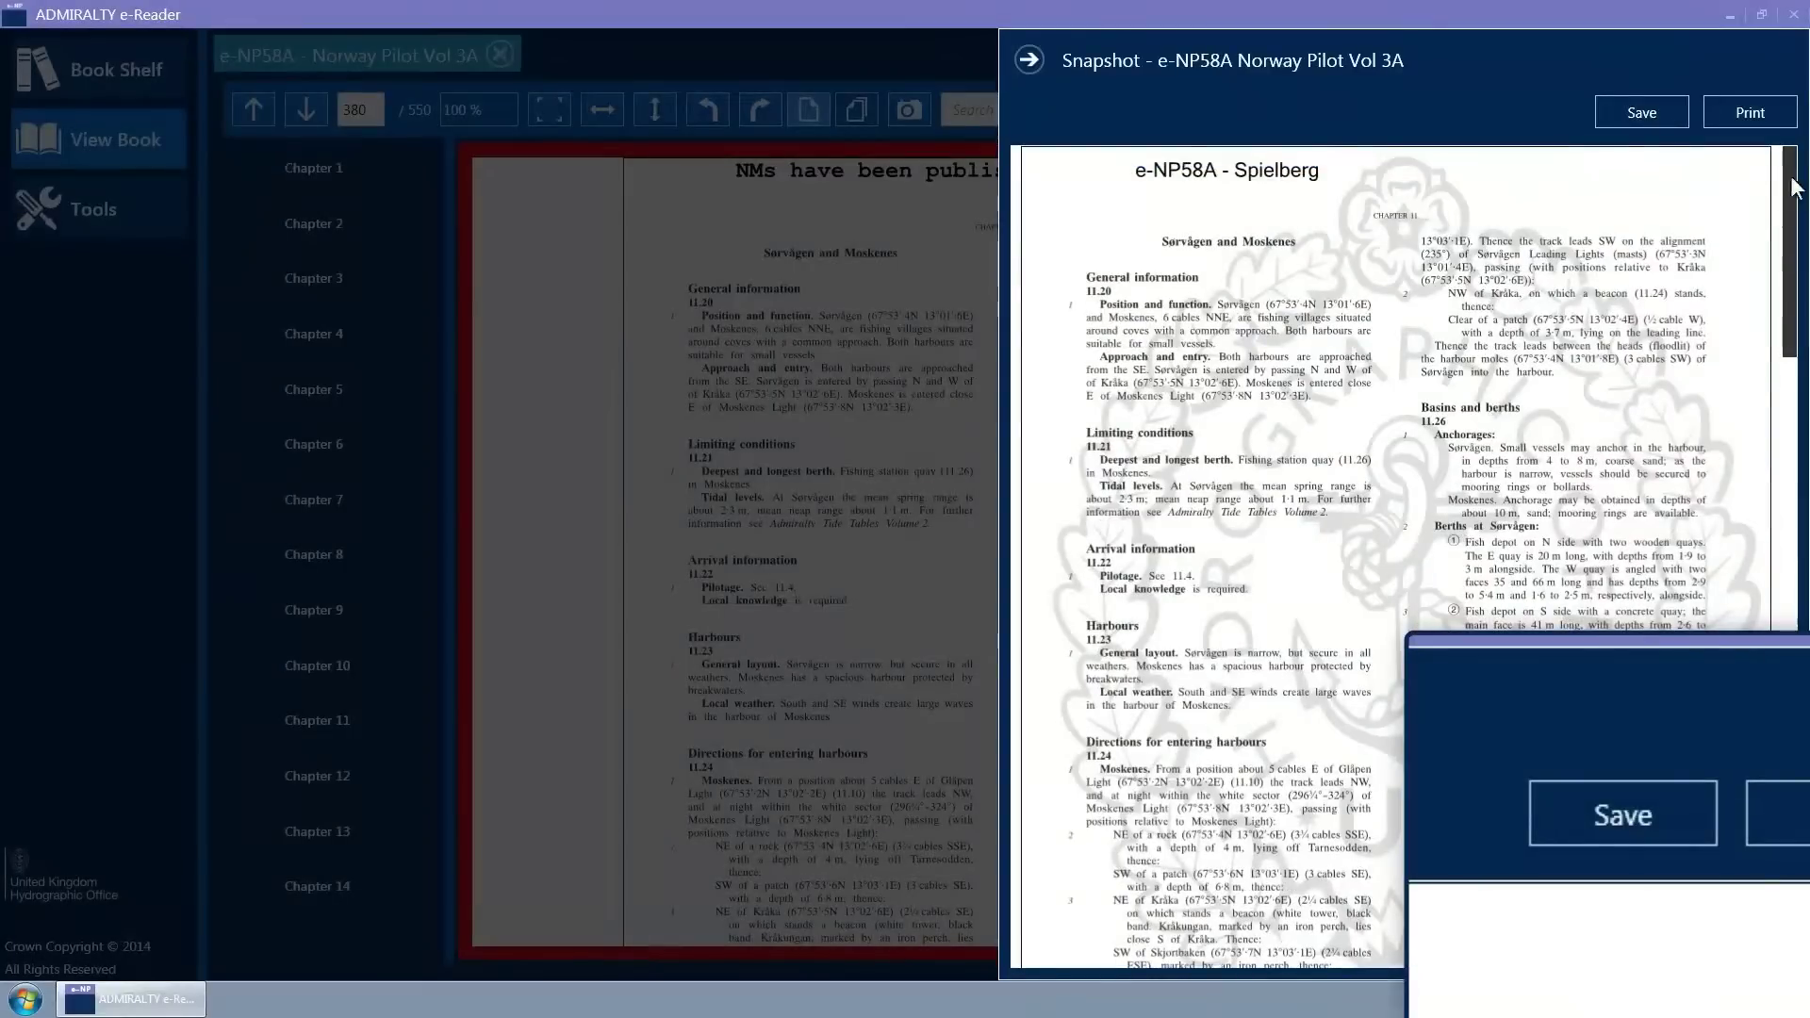
Save the page 380 snapshot to the Desktop folder
left_click(1642, 115)
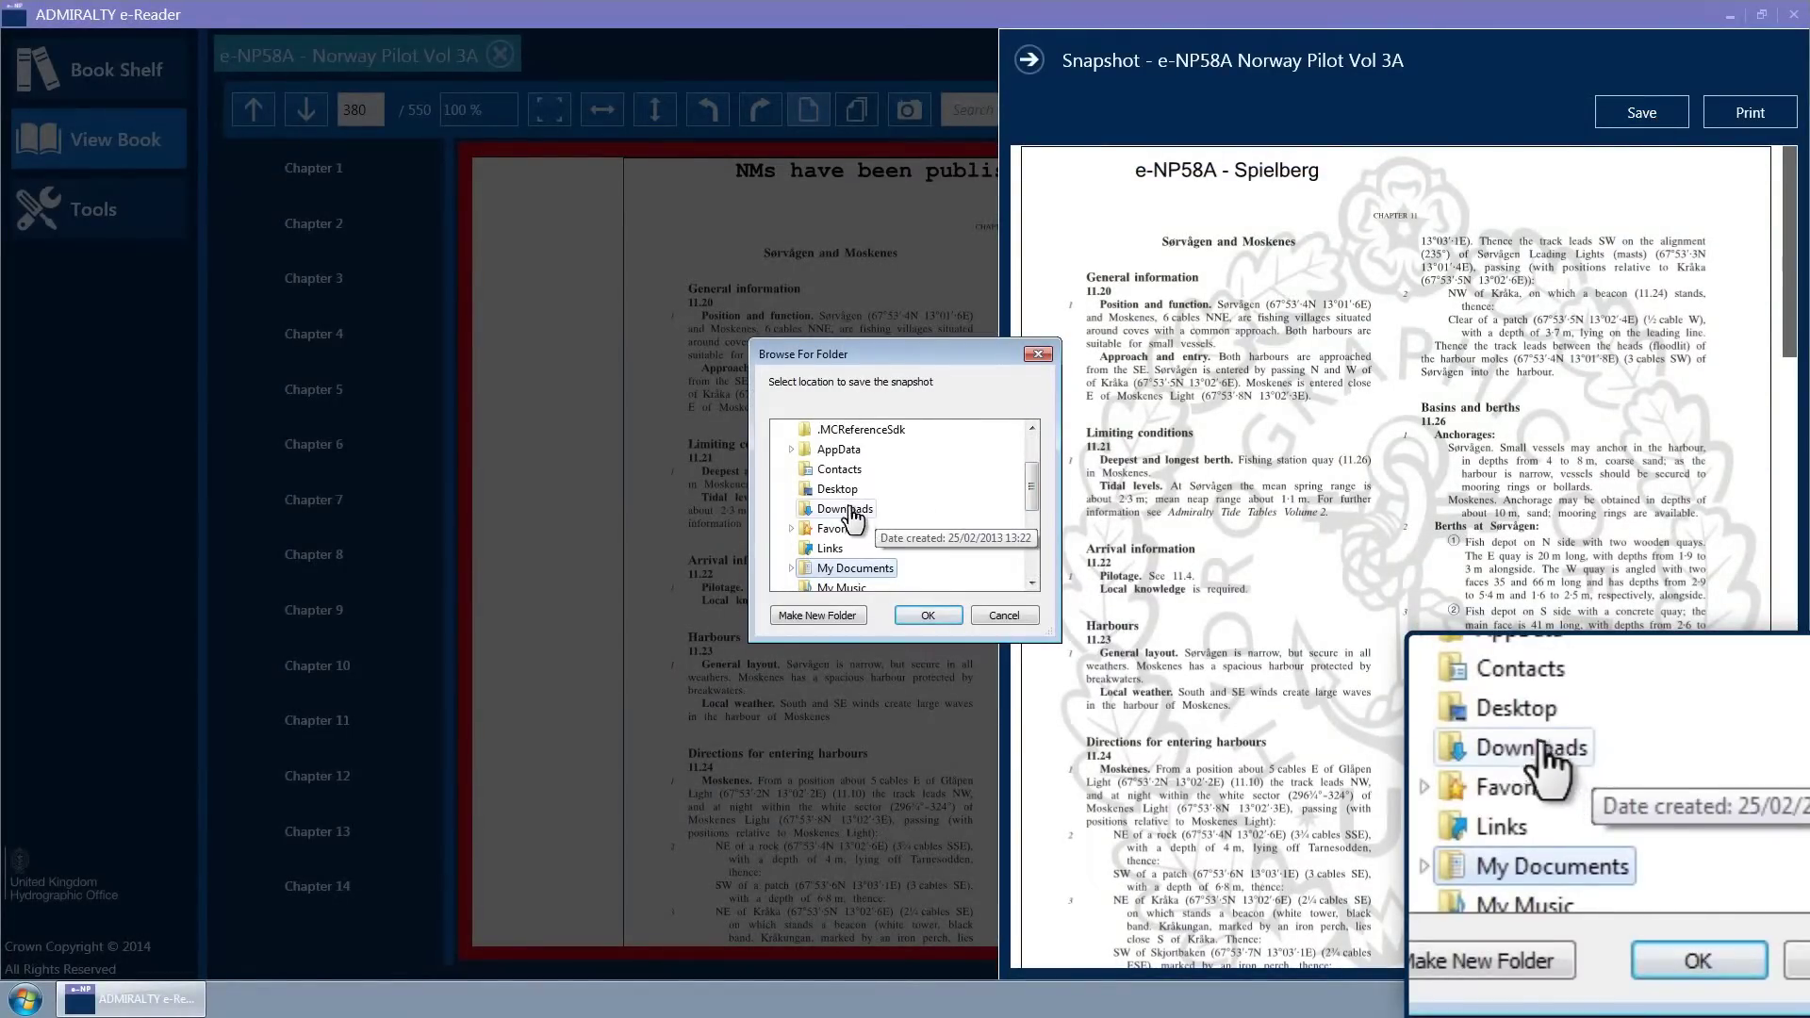
left_click(848, 495)
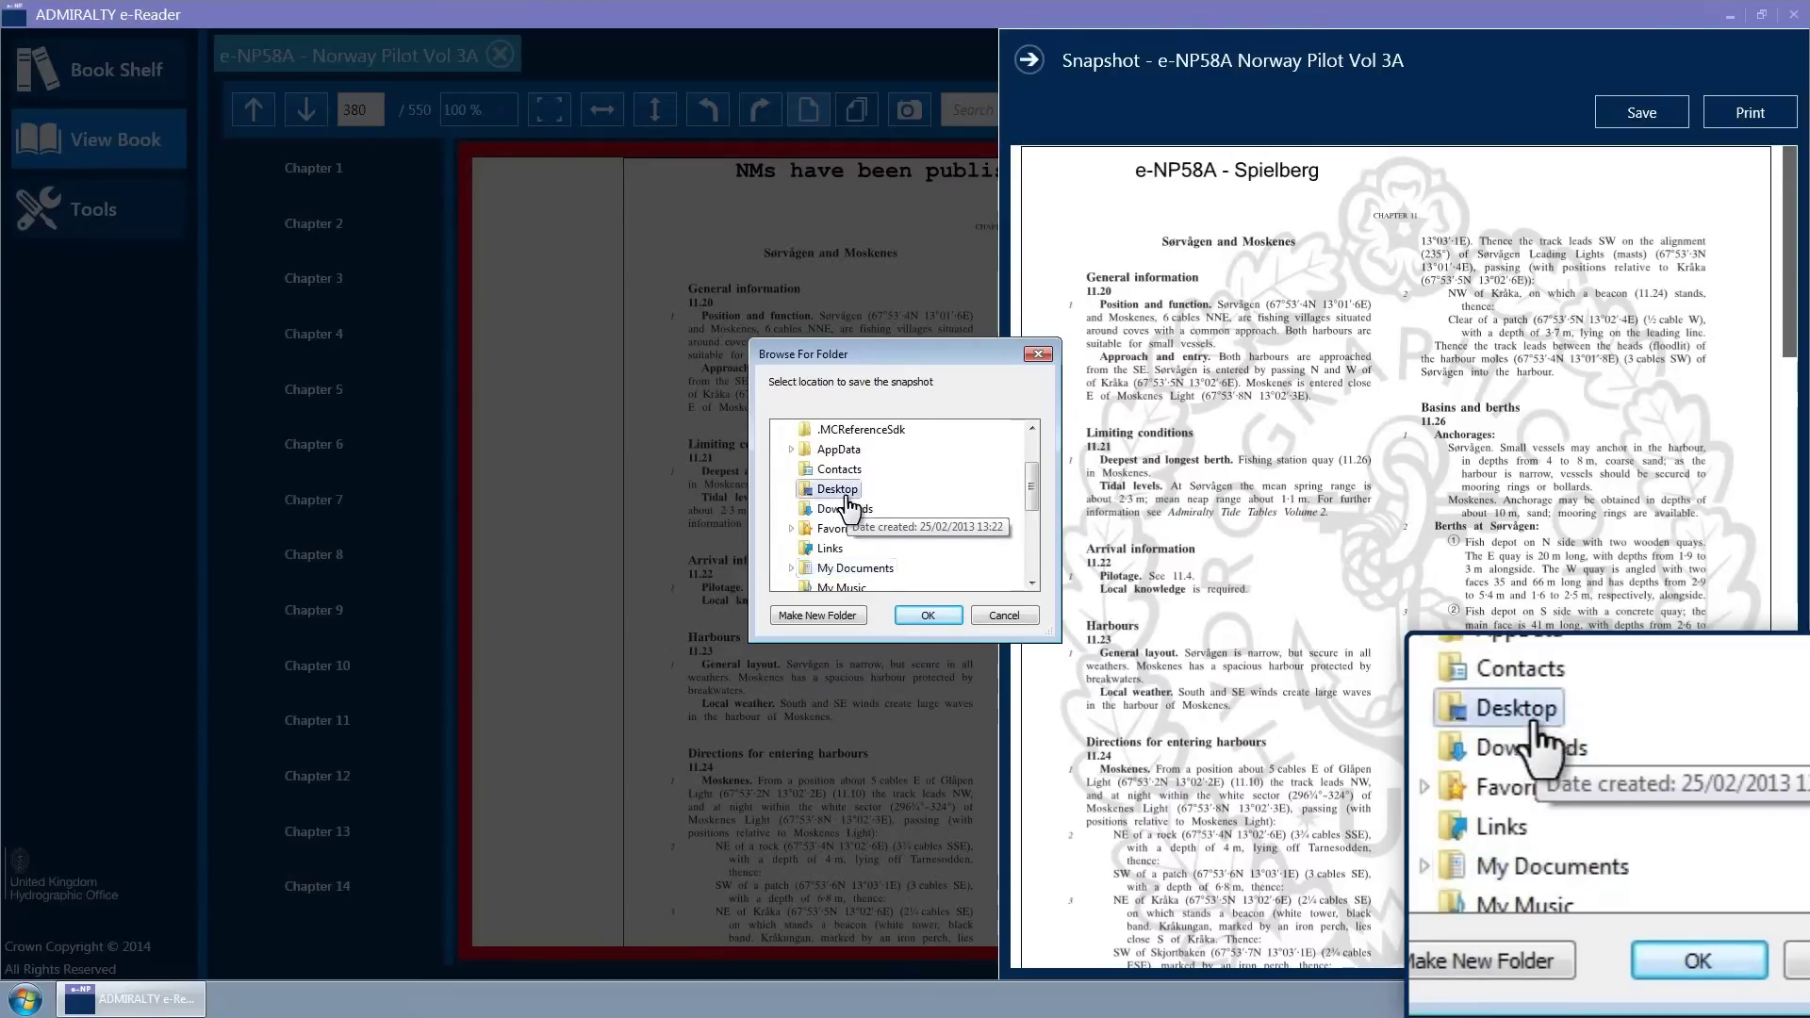
left_click(926, 616)
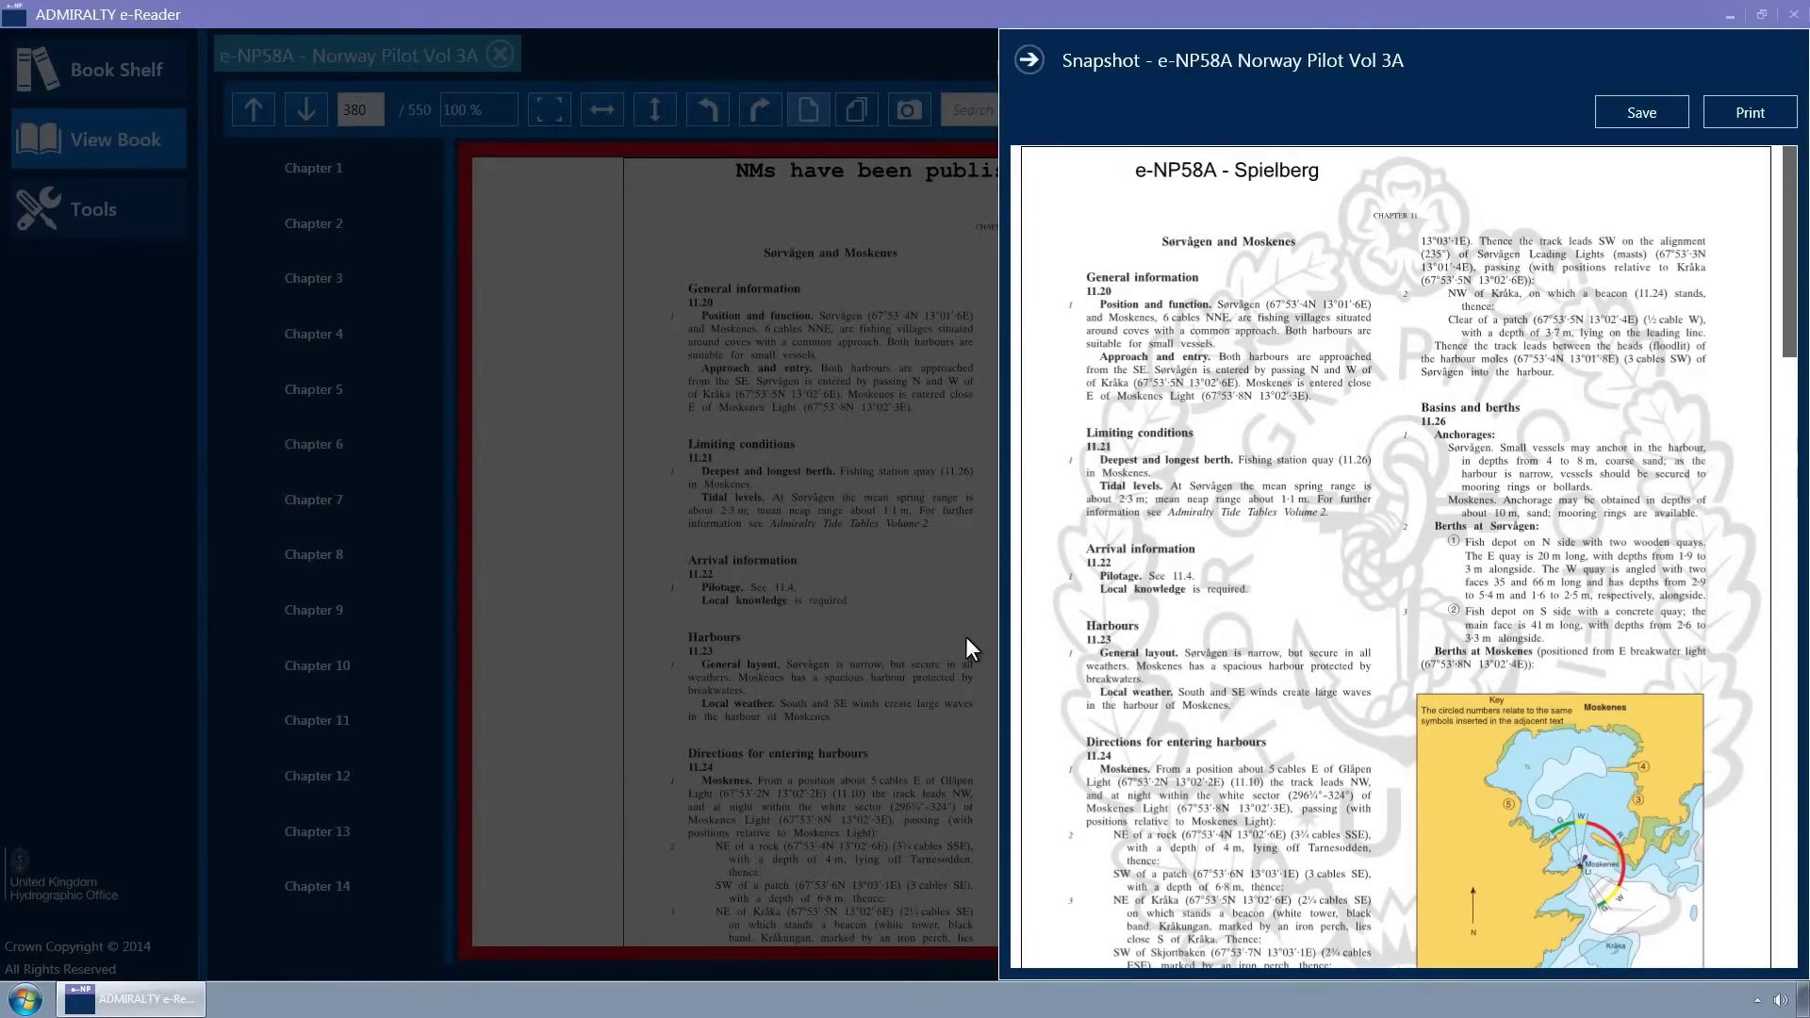
Print the page 380 snapshot, then close the snapshot panel to return to page 59
left_click(1721, 122)
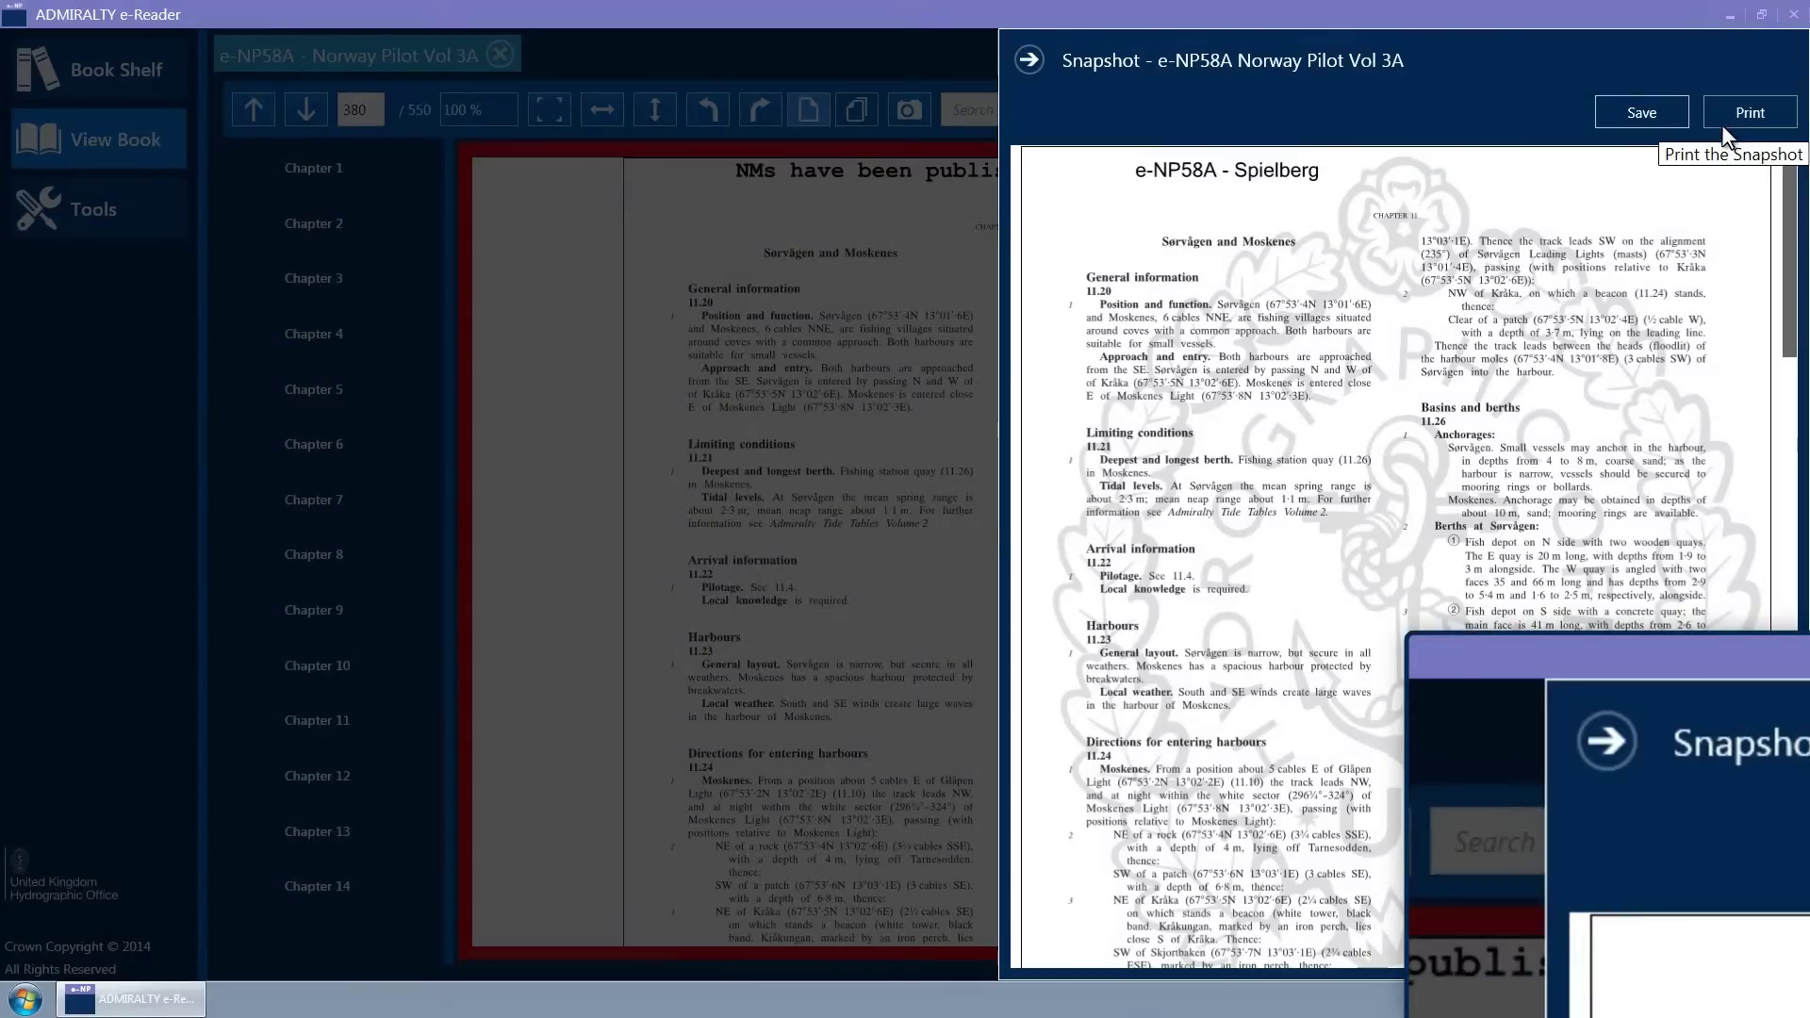
left_click(1035, 64)
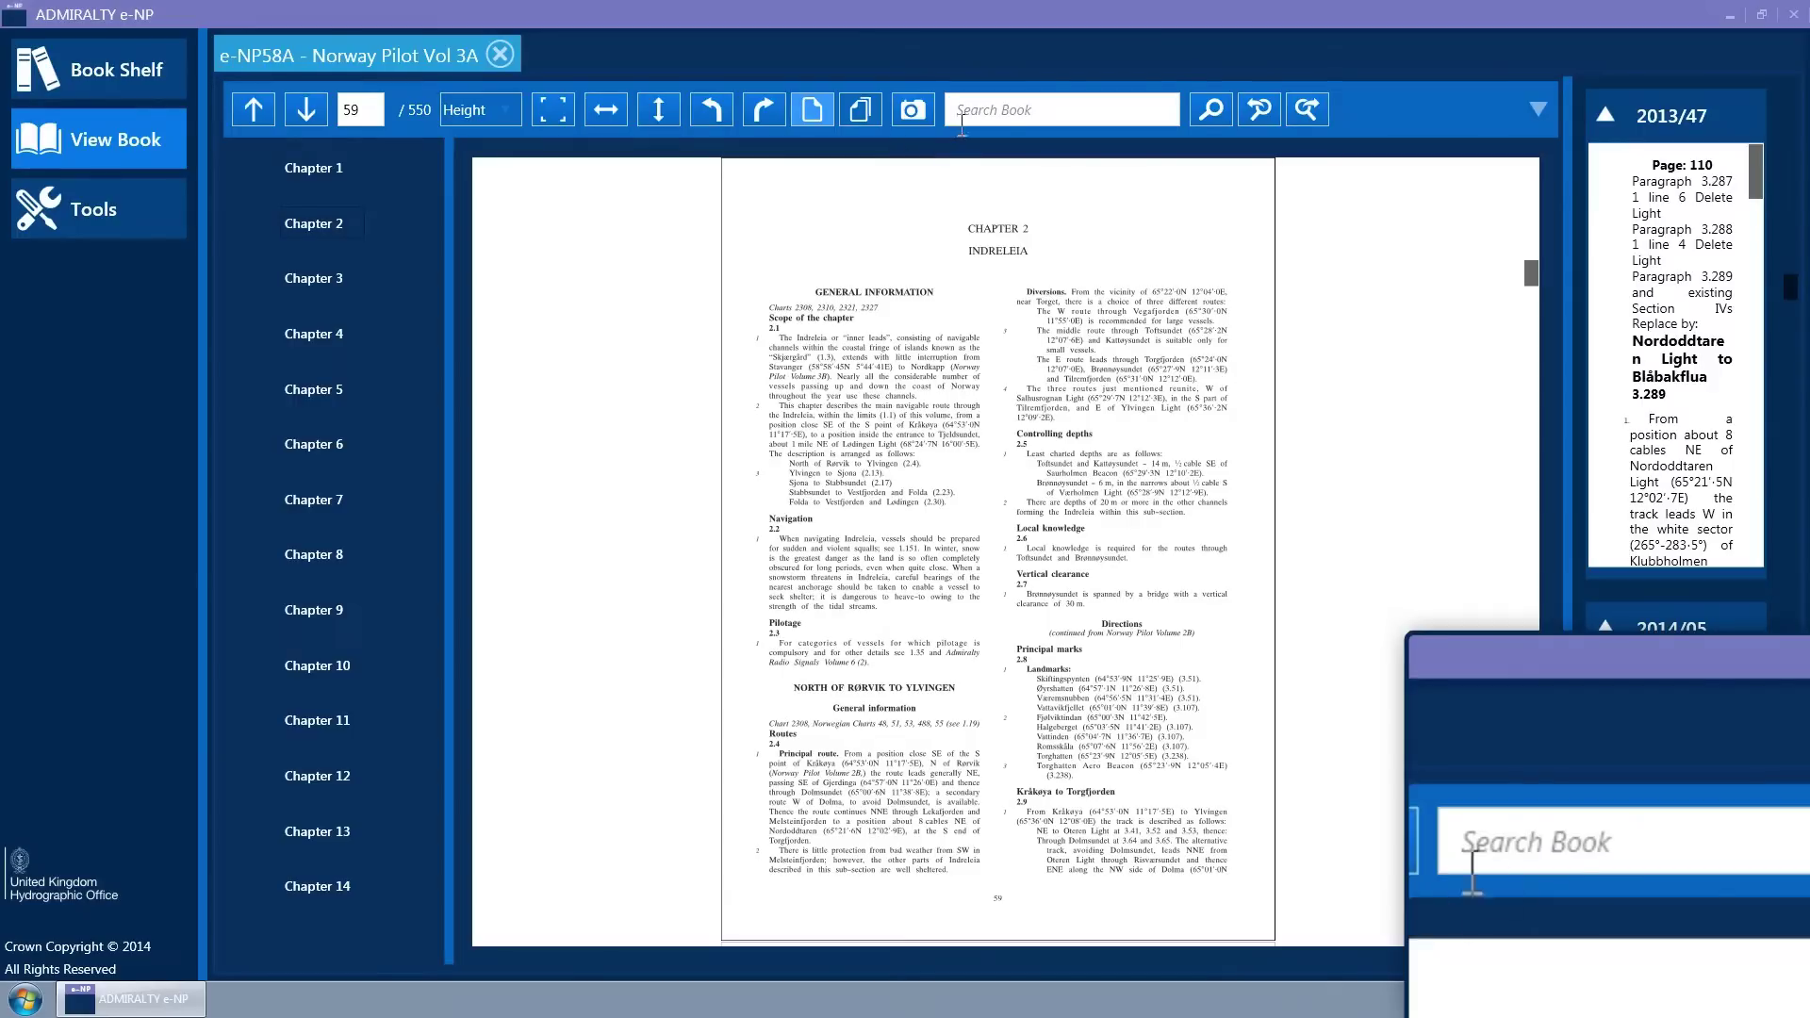
Search the book for 'fjord' and highlight its matches on the current page 59
left_click(998, 110)
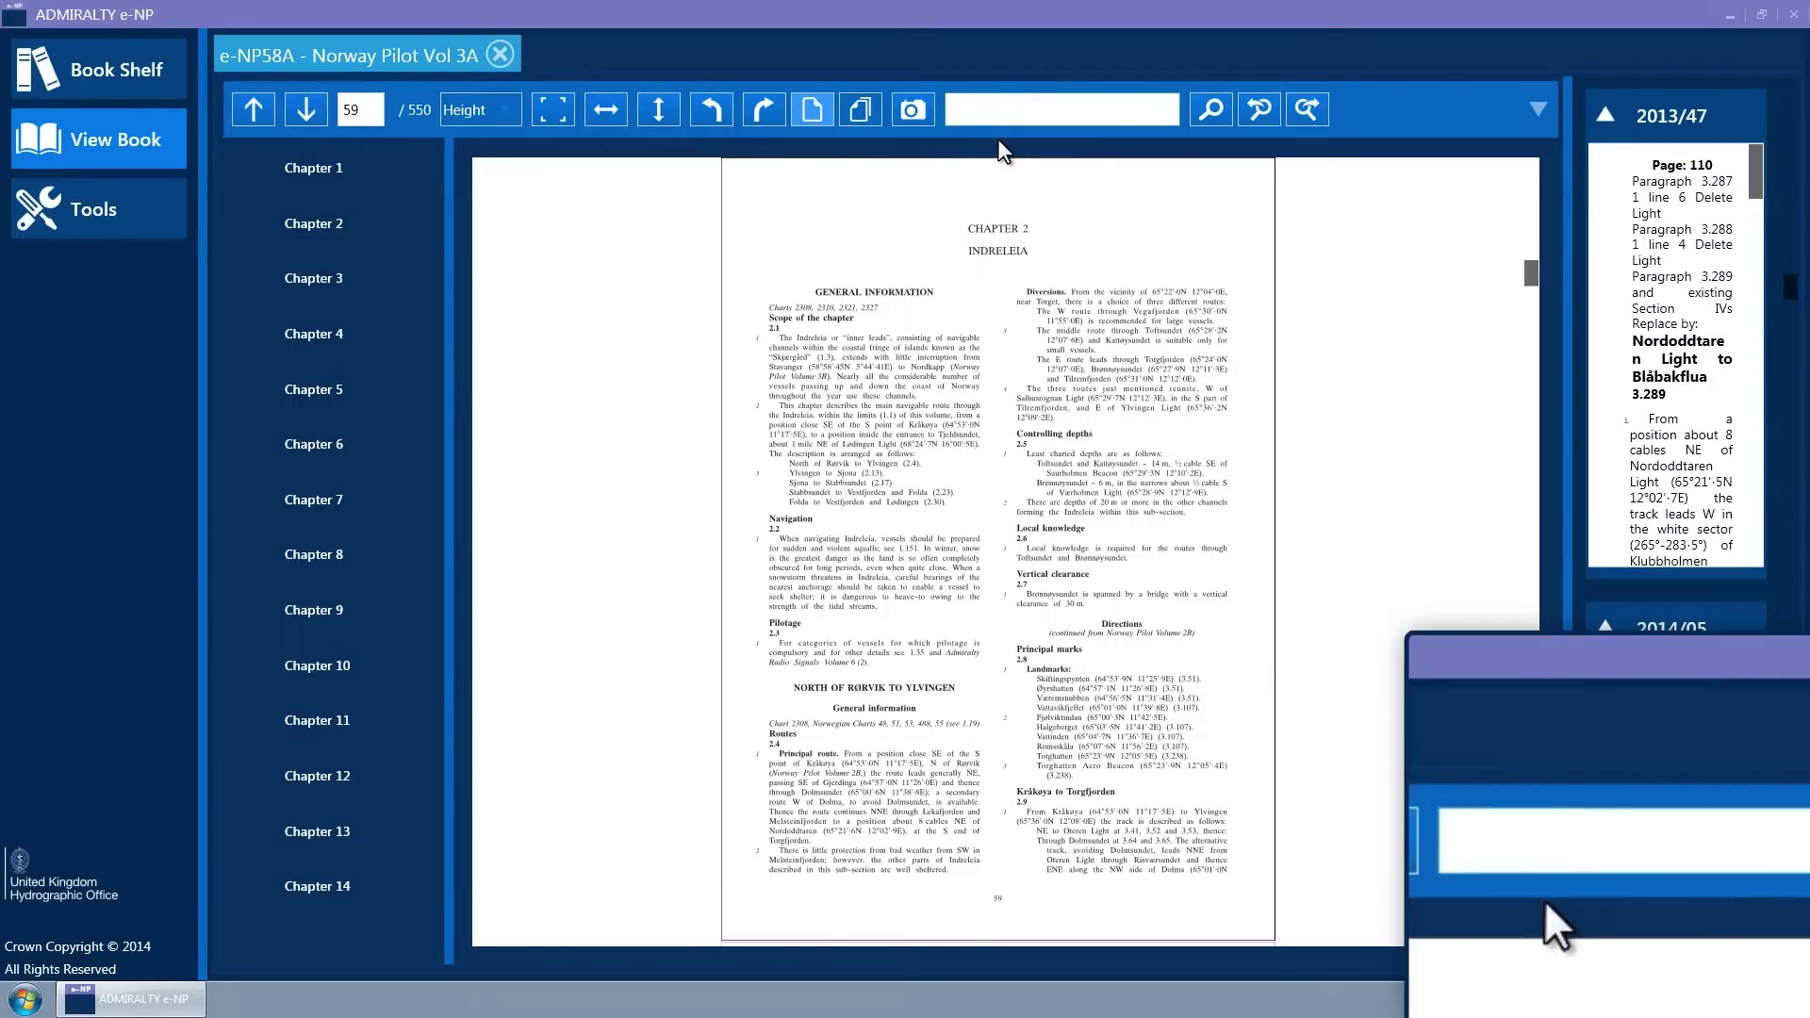
type("fjord")
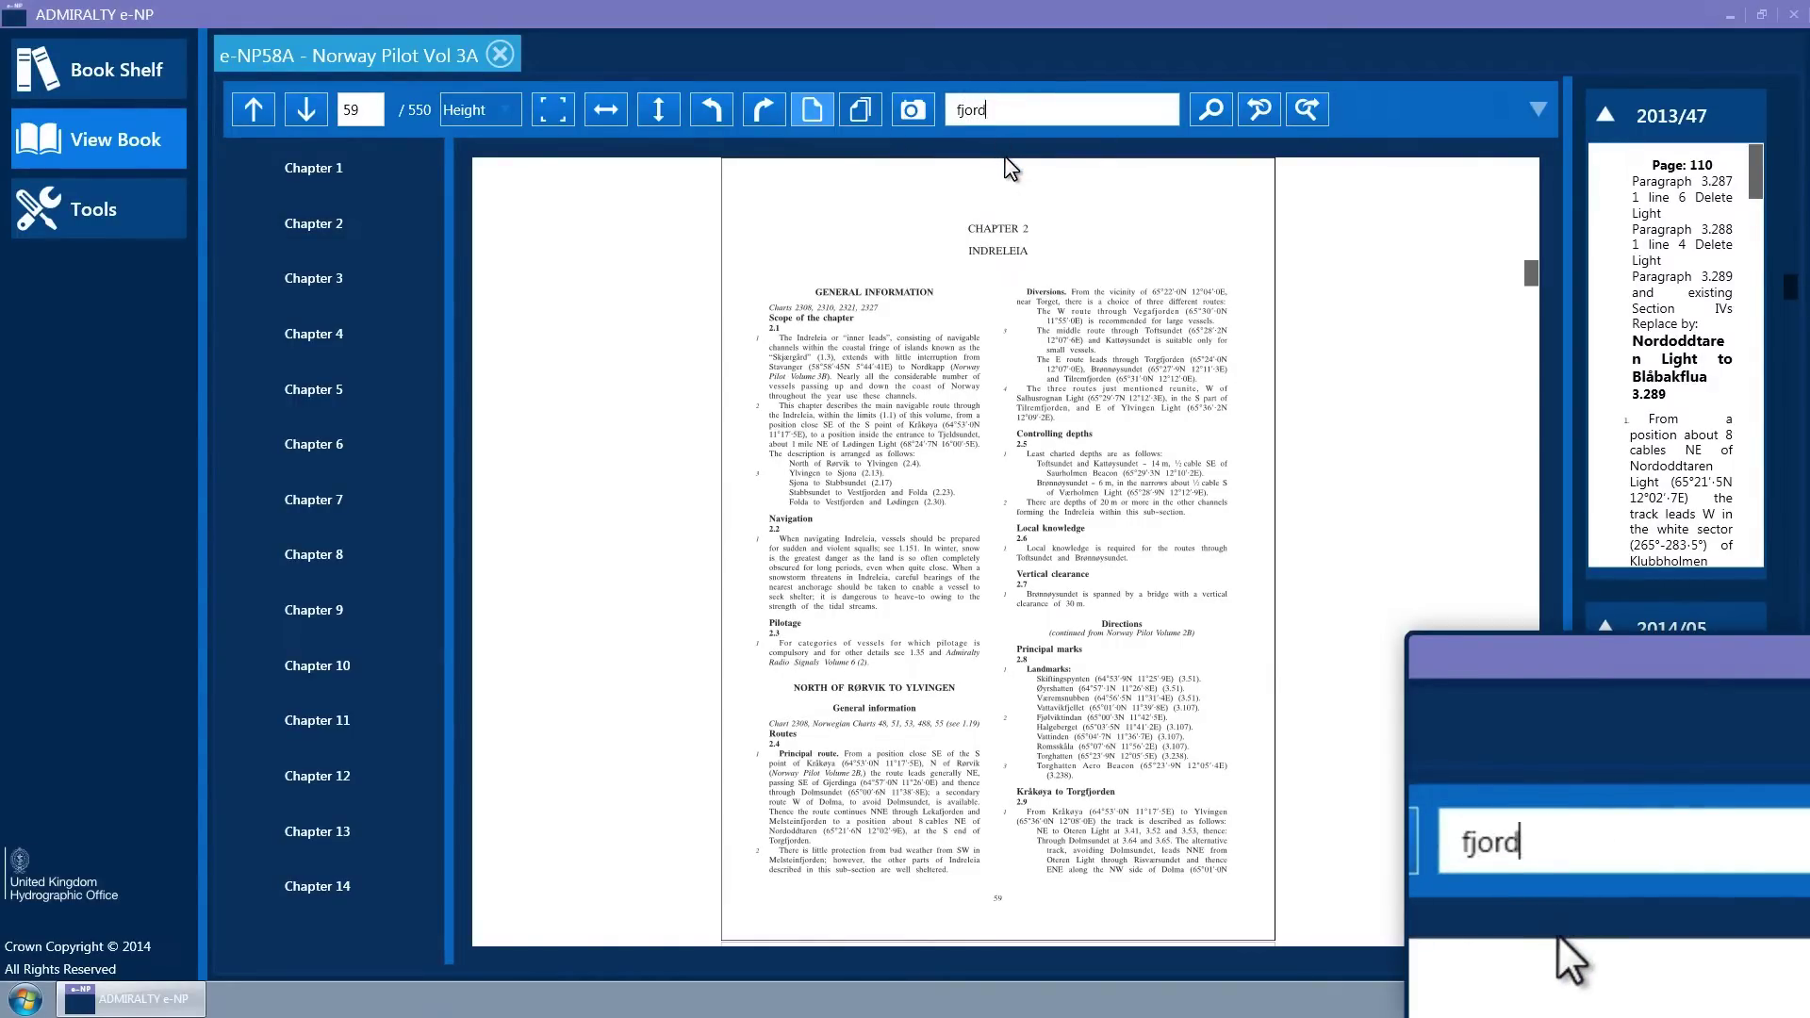
key("Return")
left_click(1199, 109)
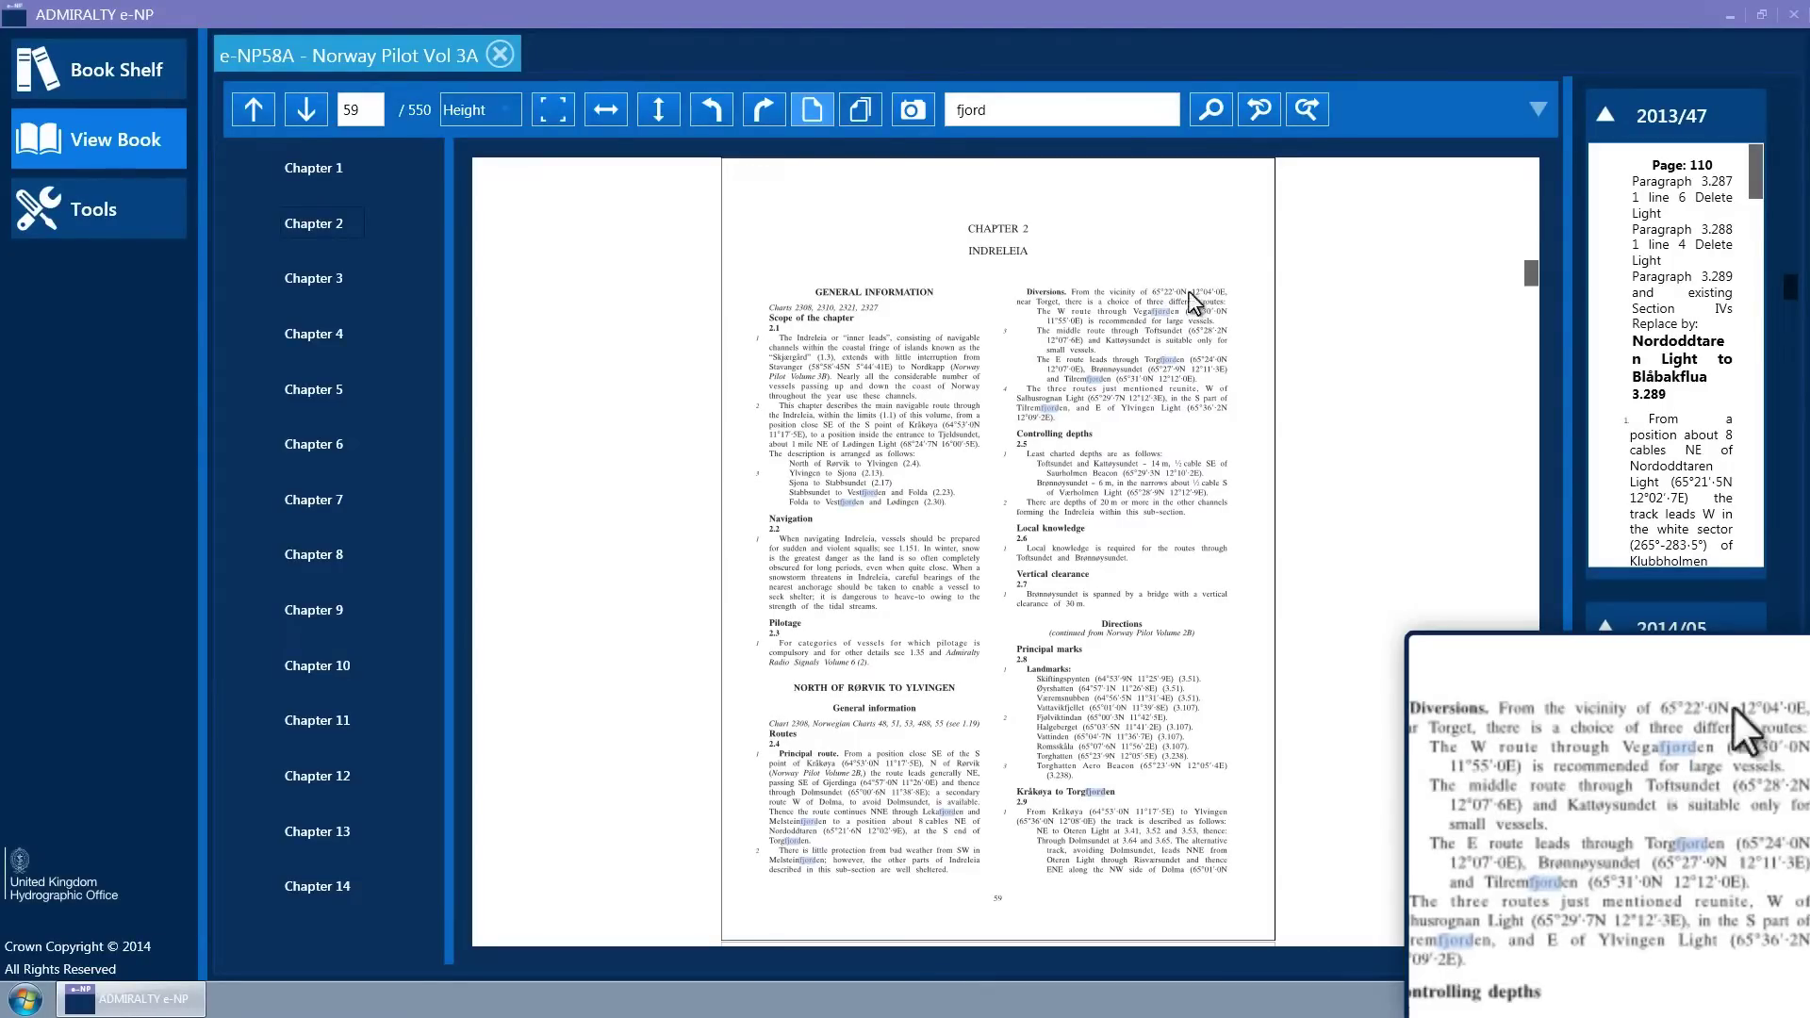
Step back once, then forward through fjord matches to page 62 and dismiss the No Results message
left_click(1262, 110)
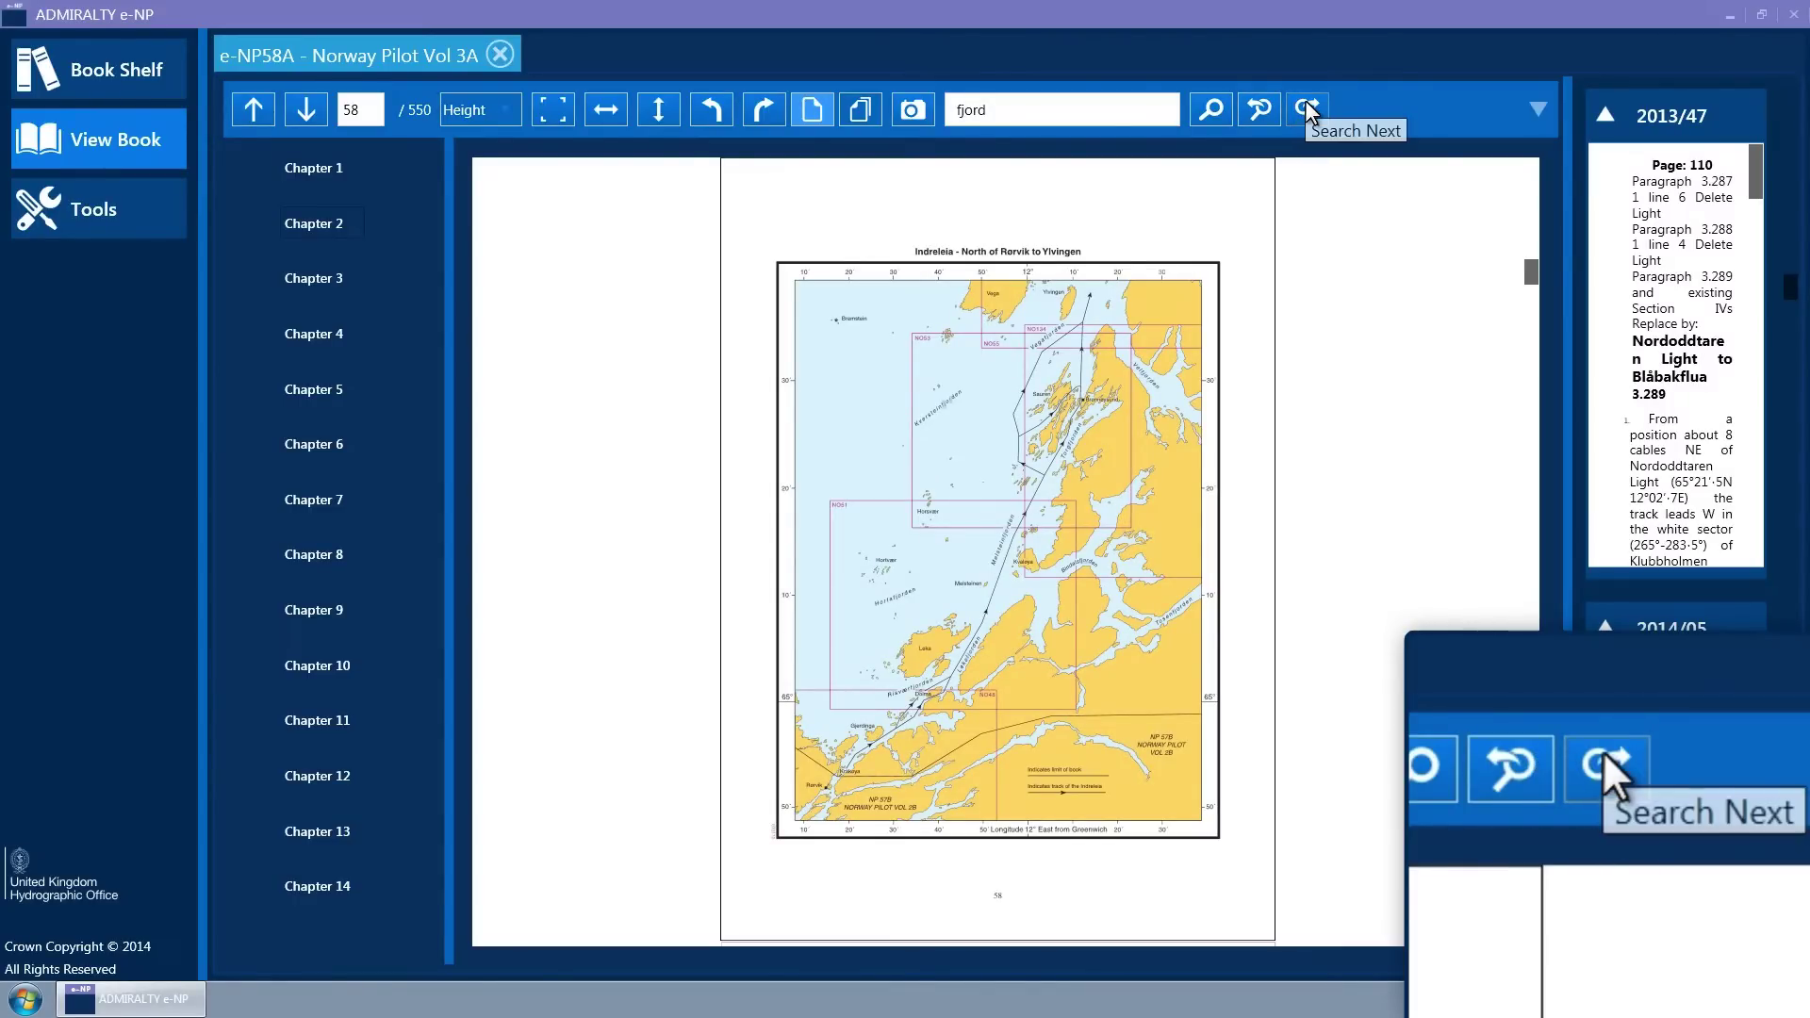
left_click(1306, 107)
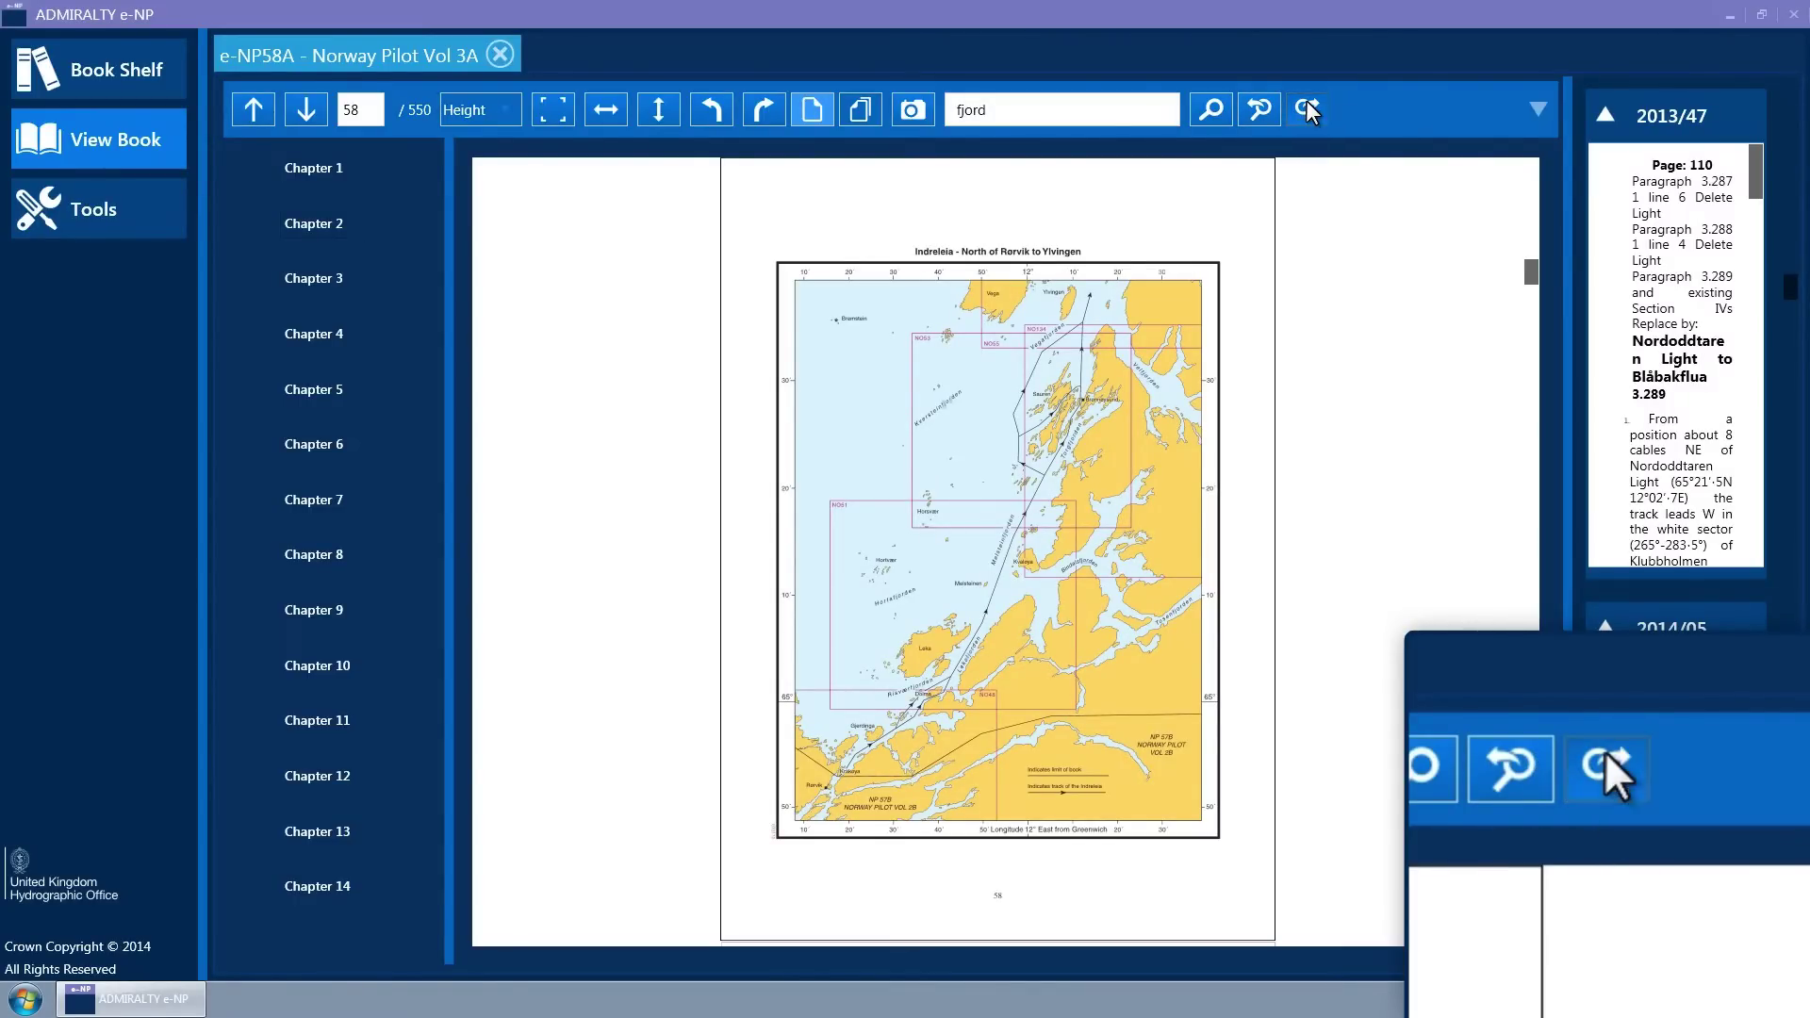
left_click(1306, 107)
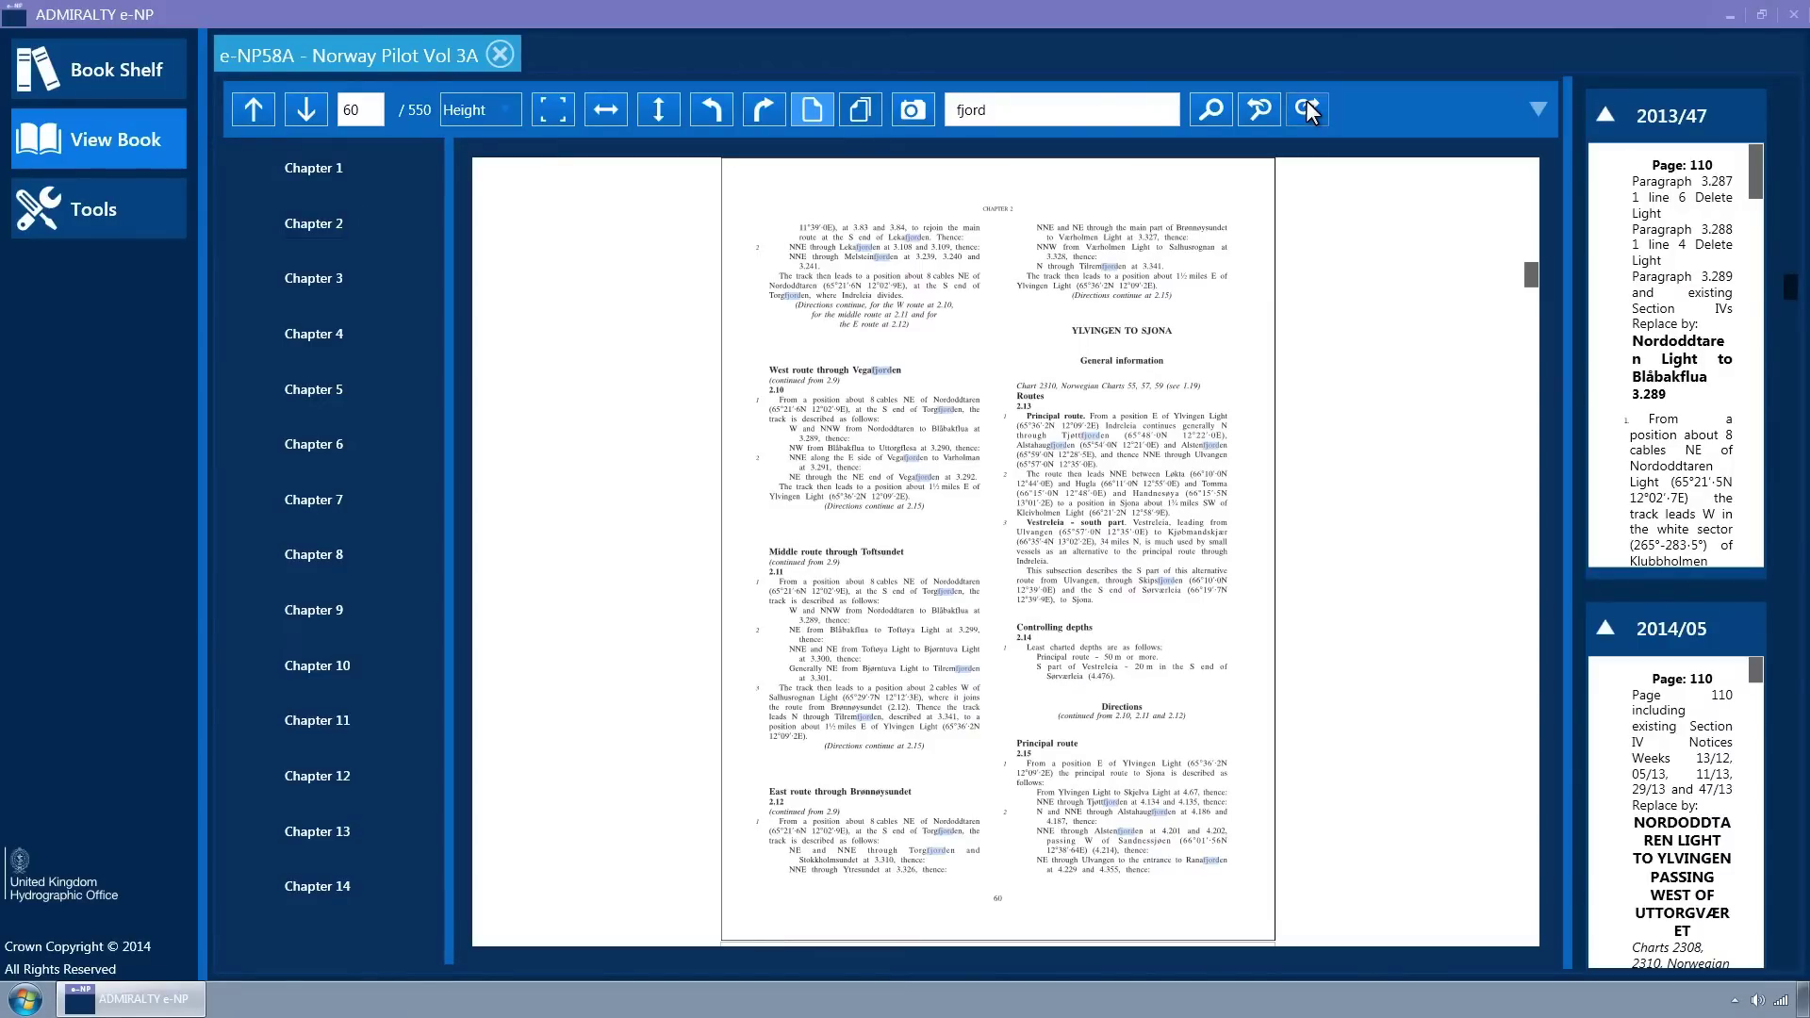
left_click(1306, 108)
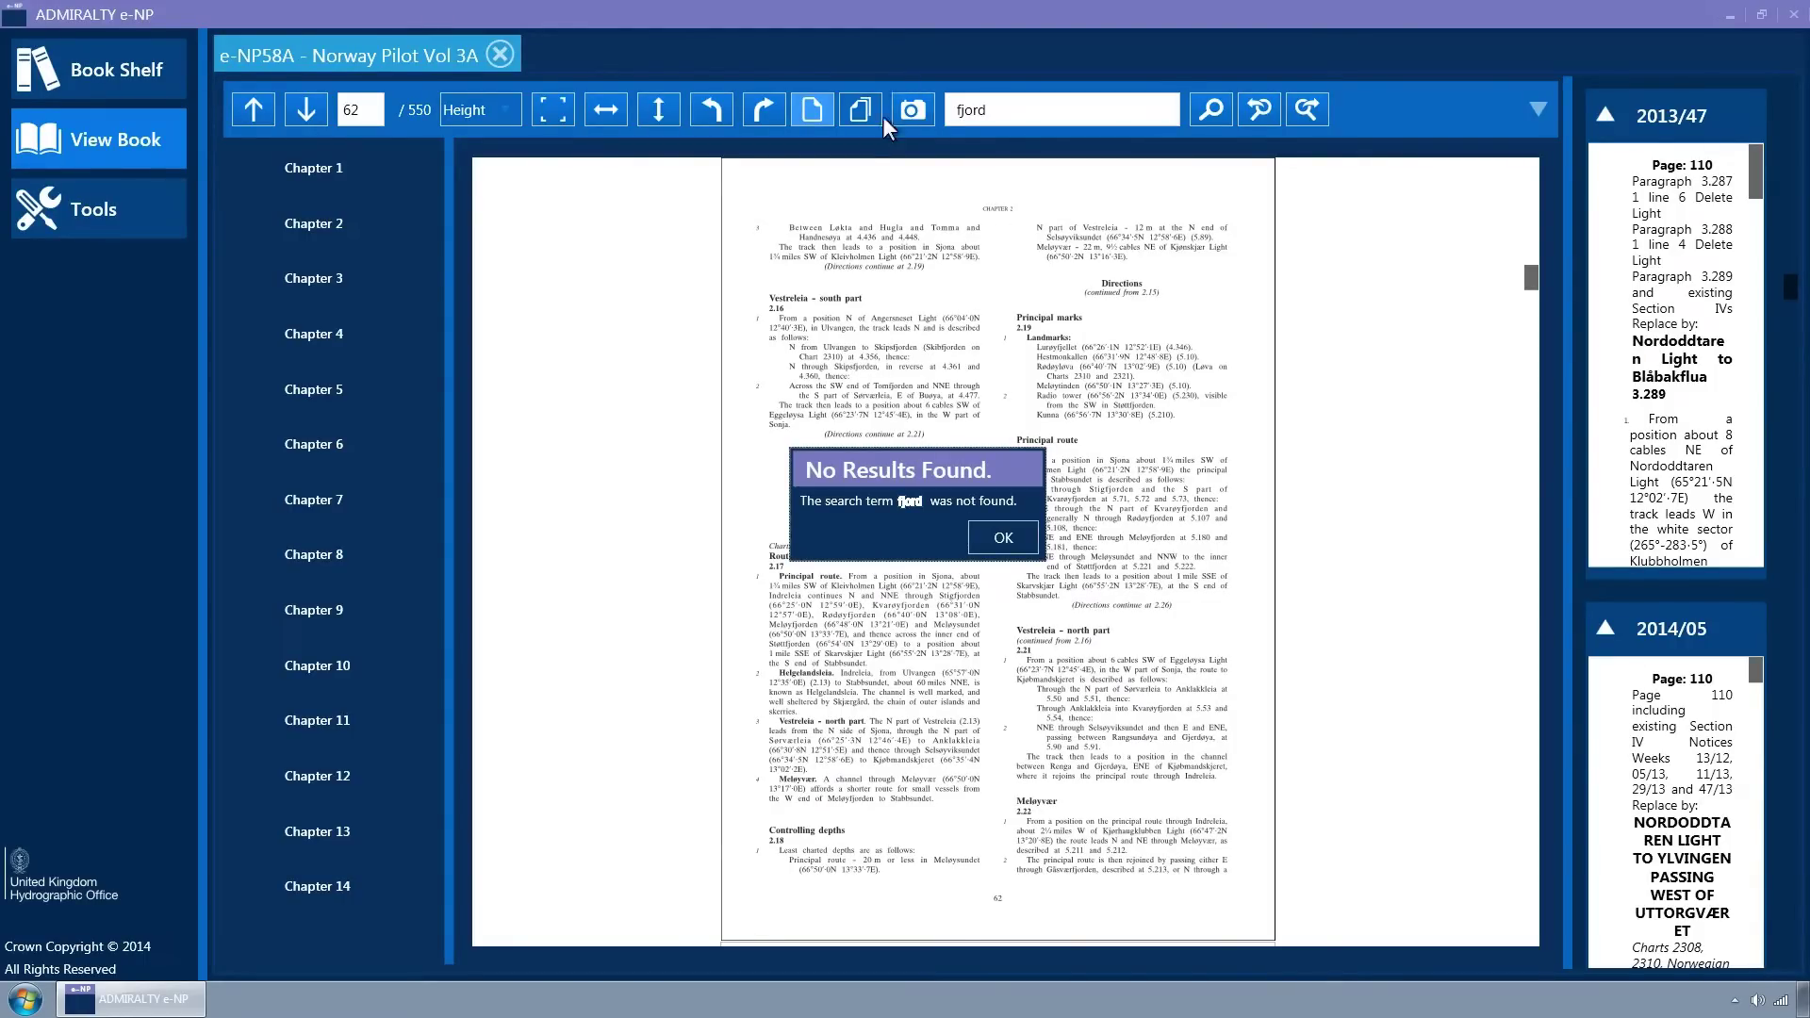
left_click(1000, 536)
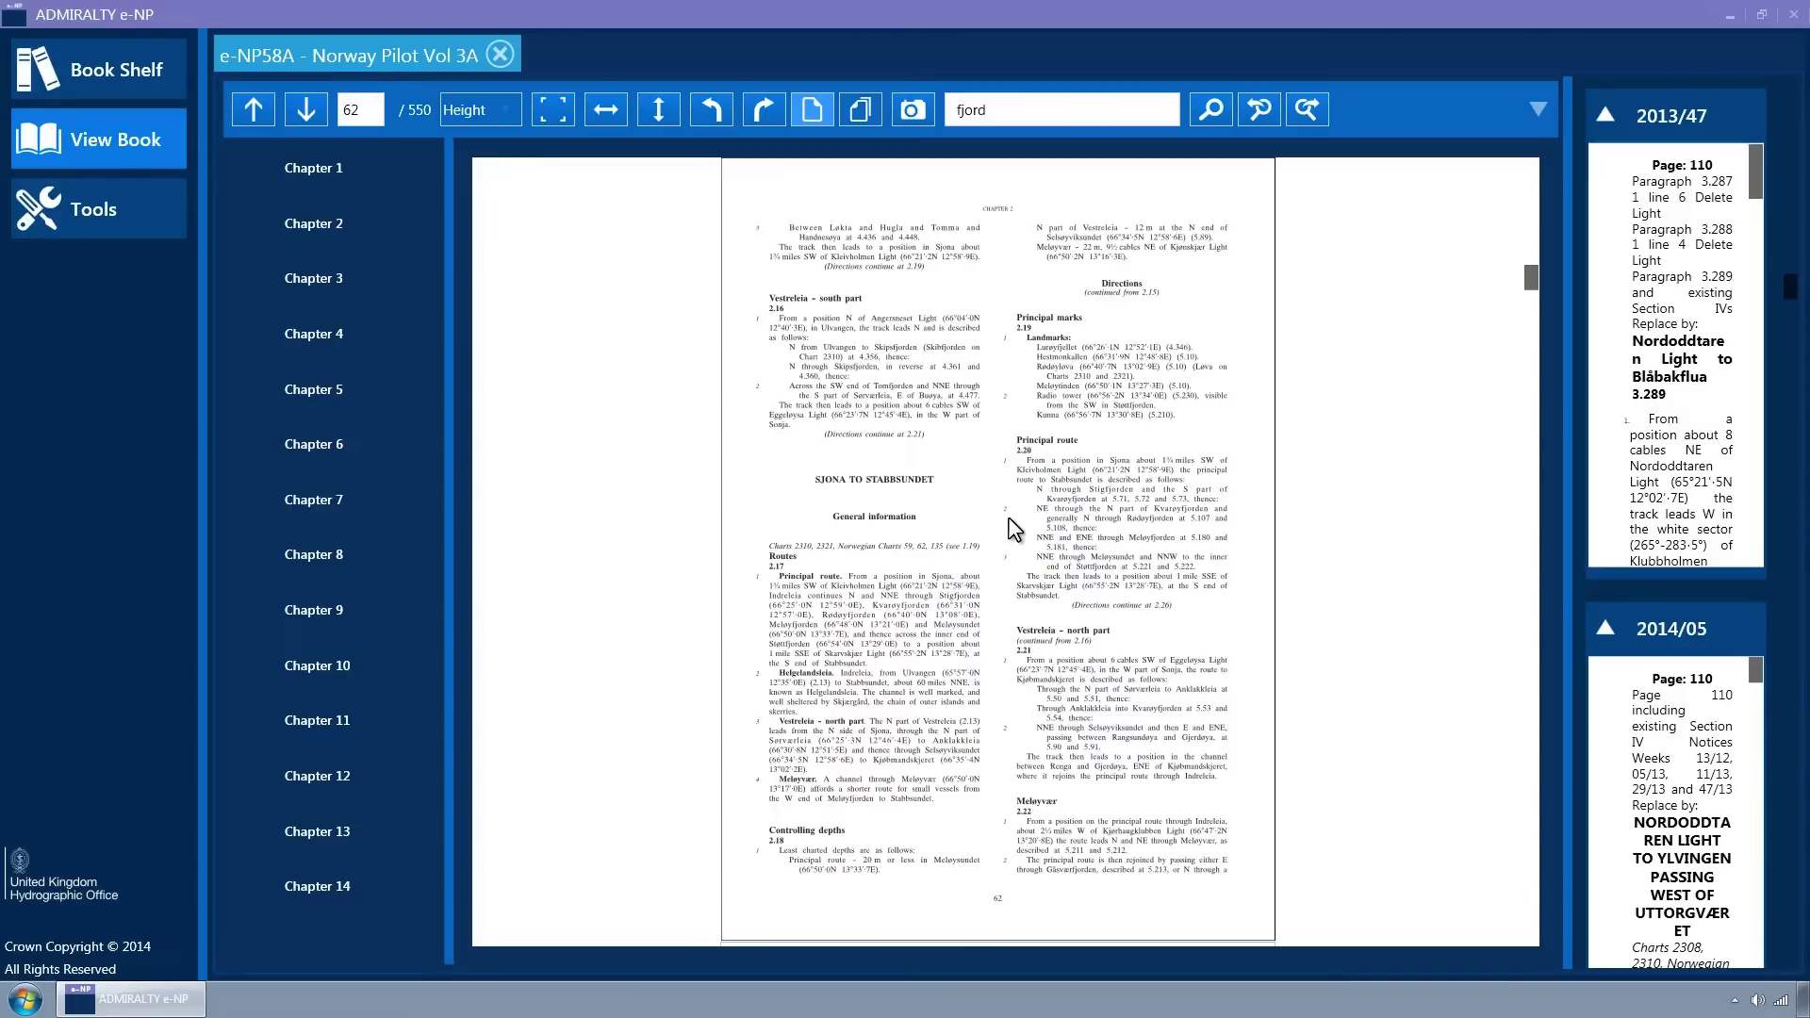
Drag the splitter twice to widen the notices panel, then show the overflow search tools popup
left_click_drag(1564, 160, 1324, 170)
left_click_drag(1204, 179, 1141, 184)
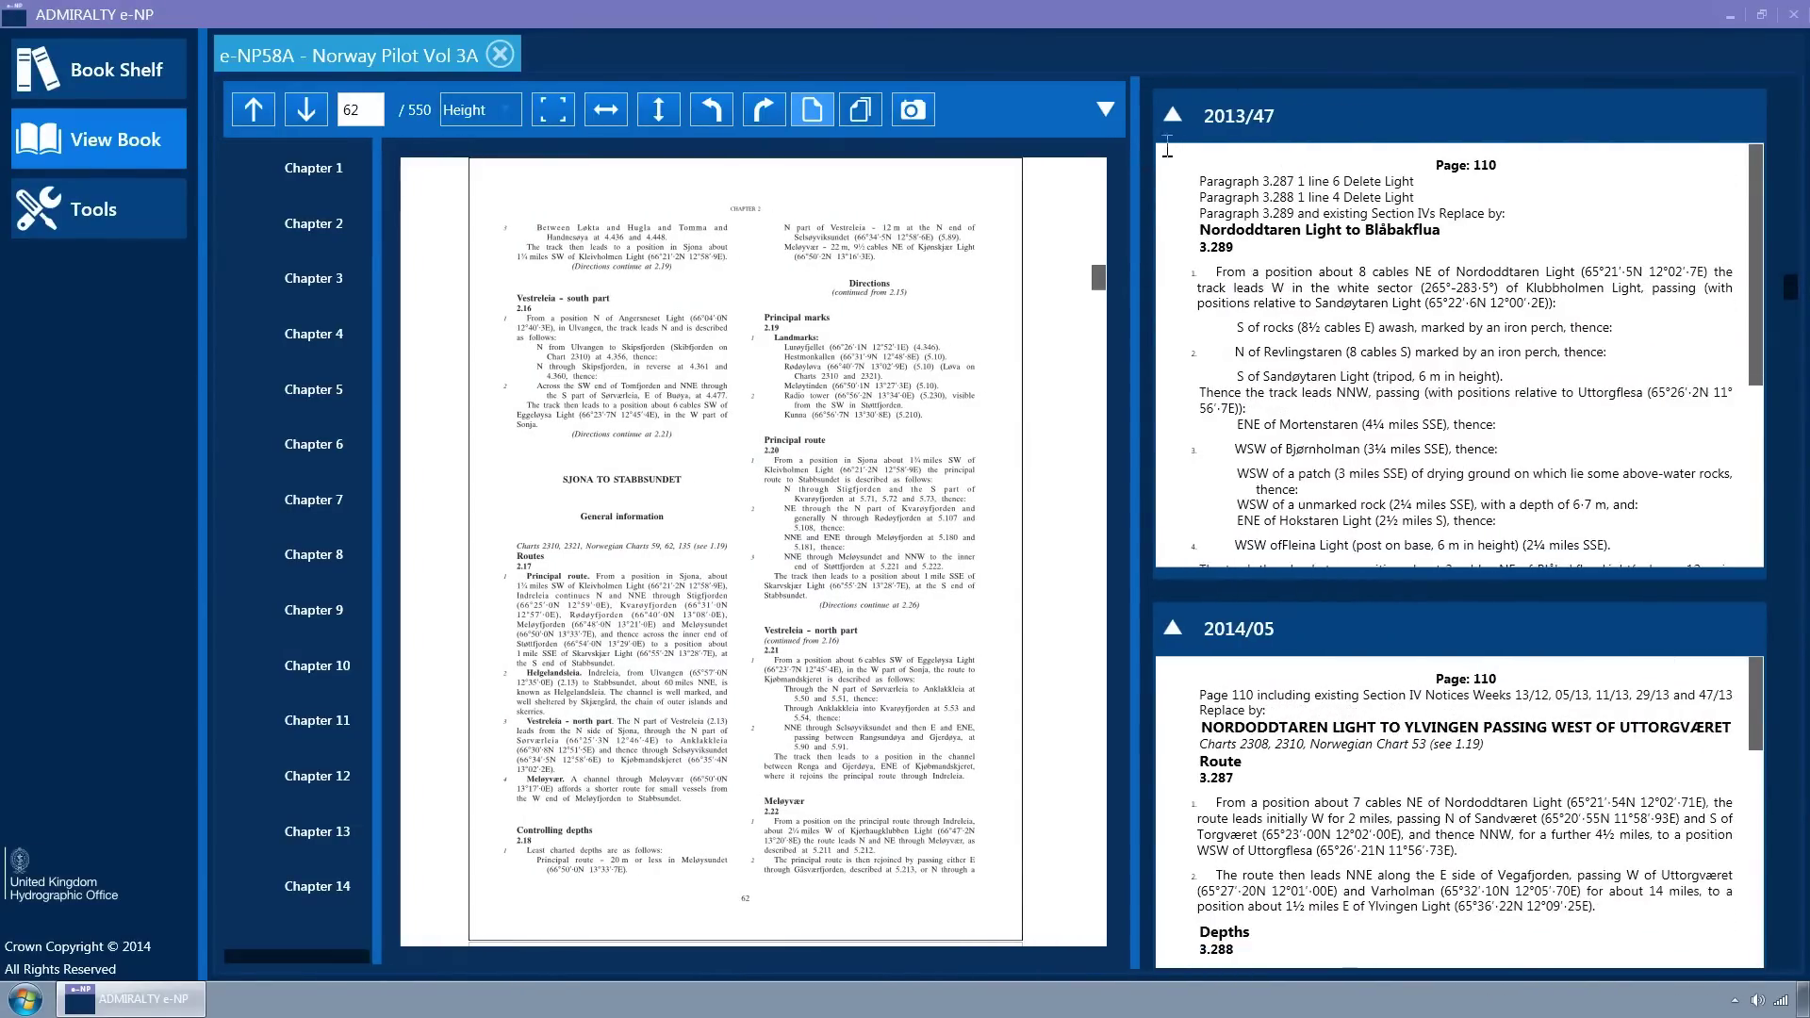
left_click(1105, 109)
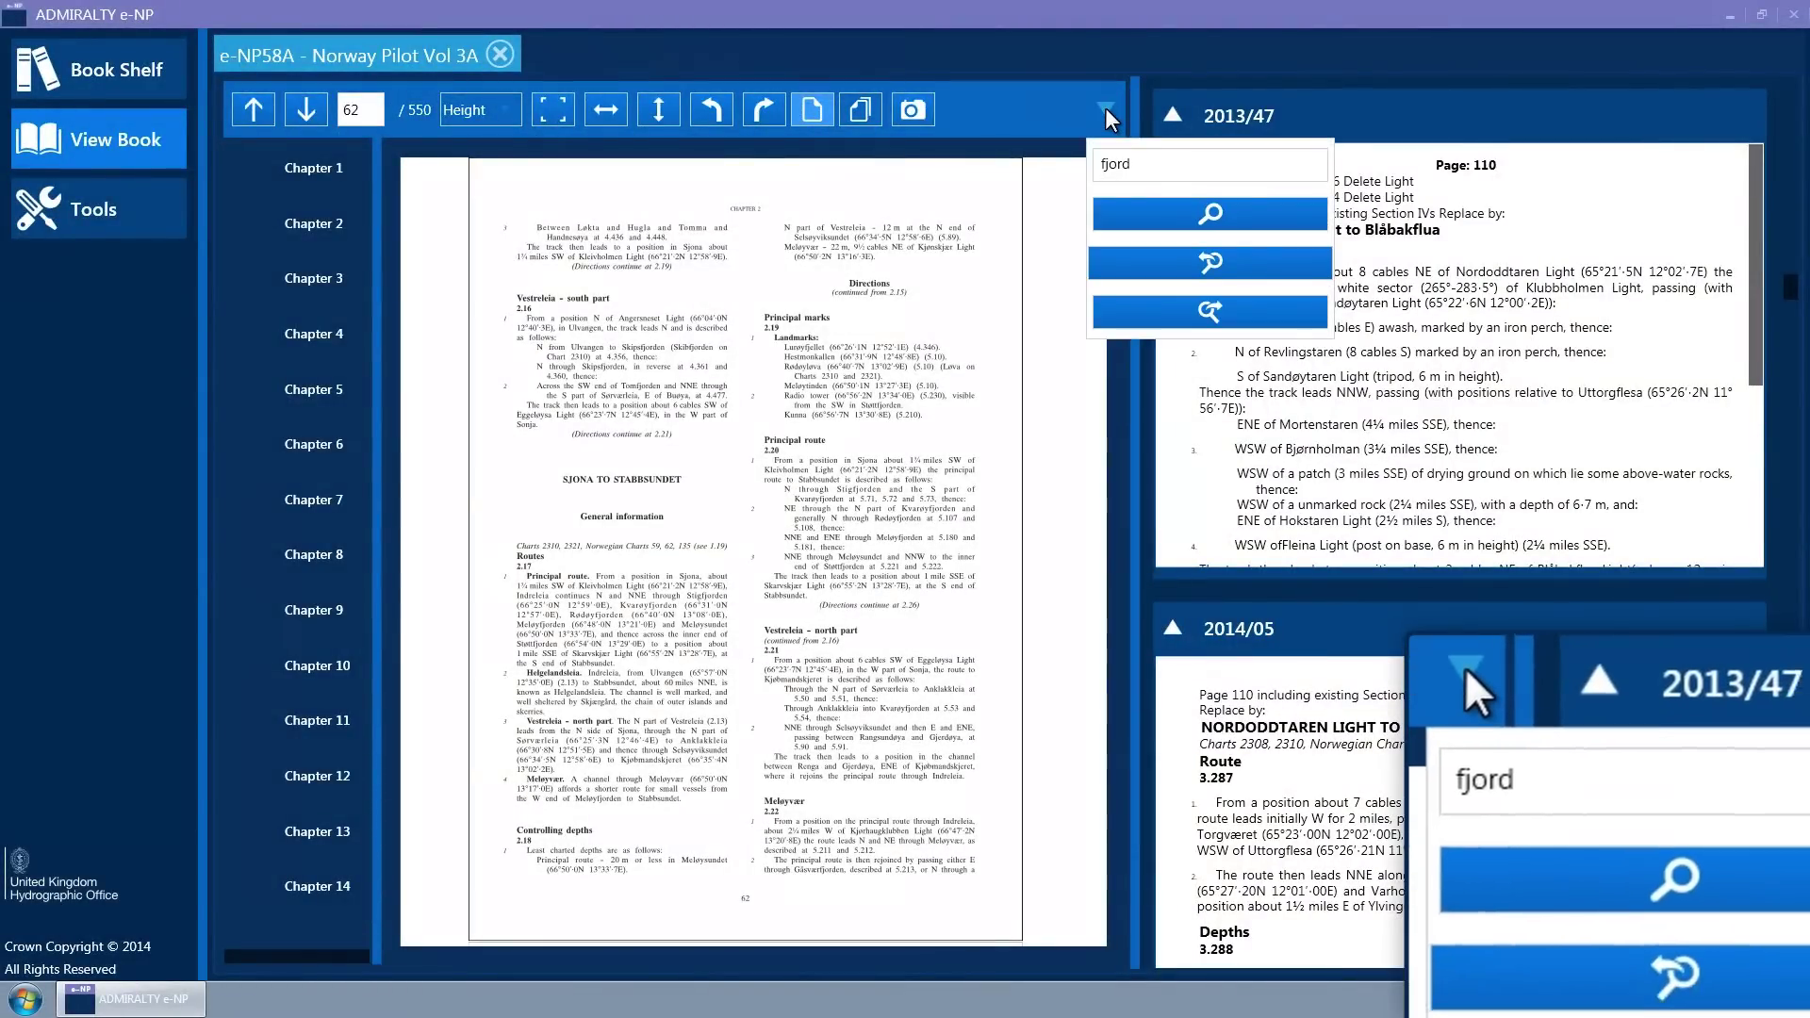